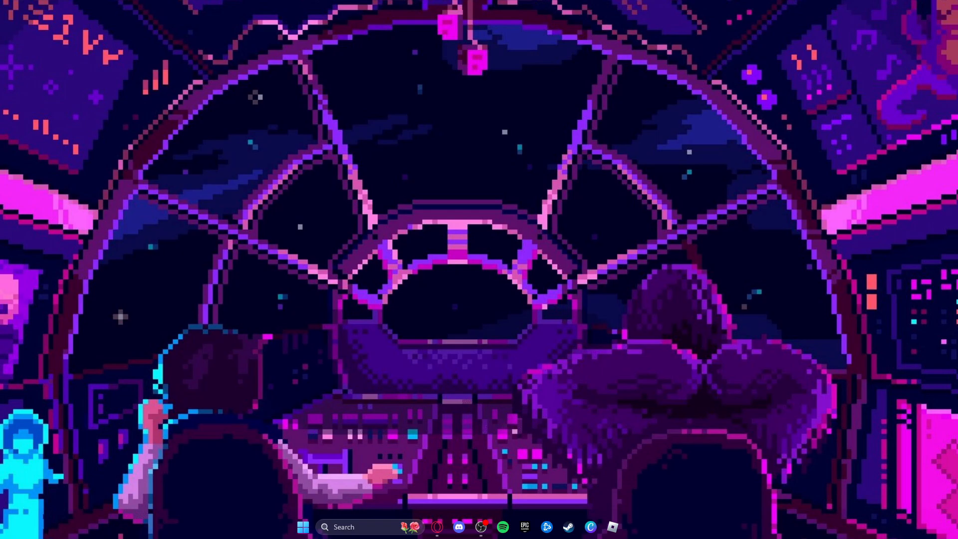
Switch to the Opera browser and search the web for "intel cpu overclocking software"
left_click(440, 532)
left_click(124, 6)
left_click(158, 24)
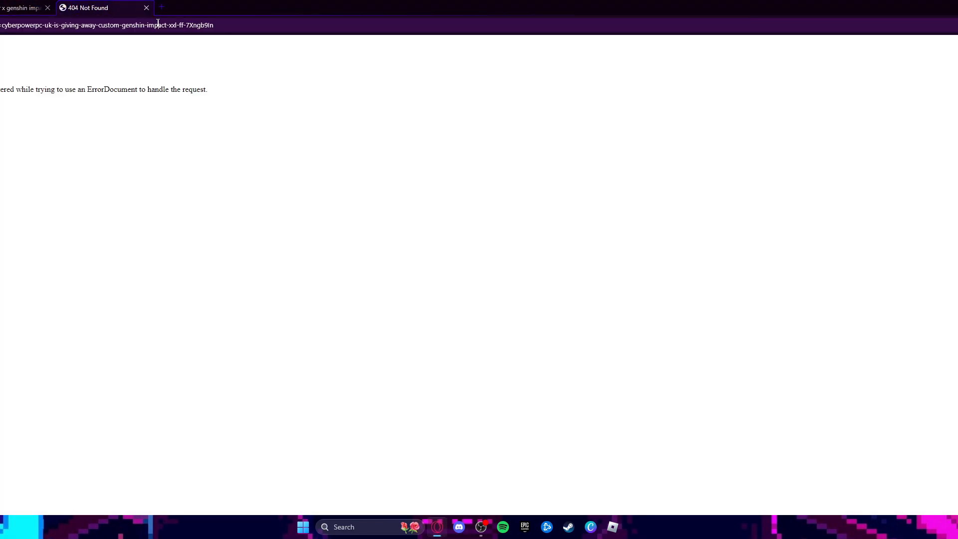
type("genshin")
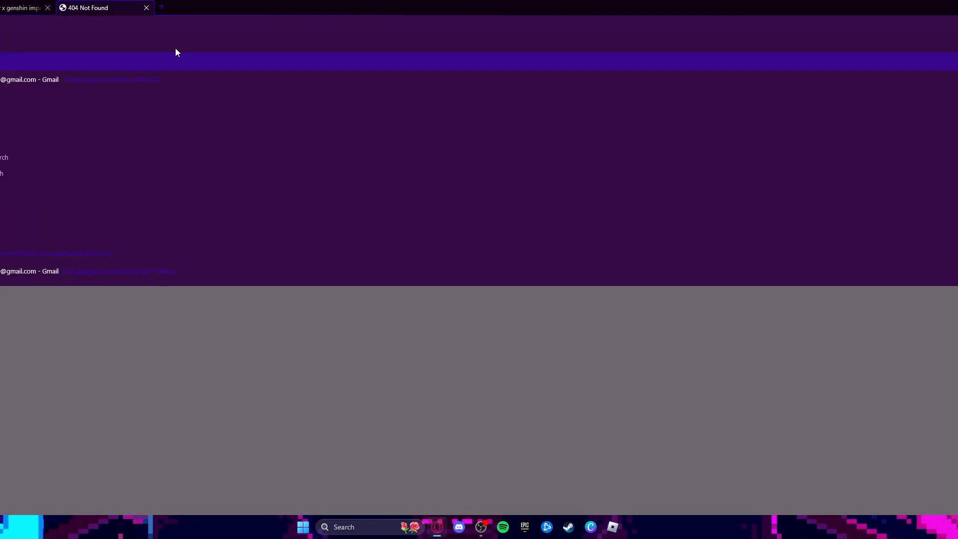
type(" im")
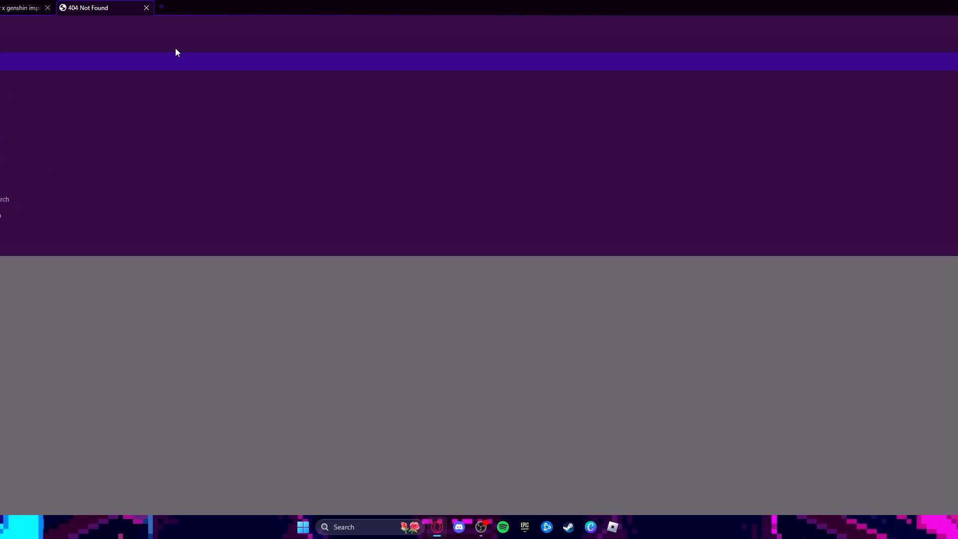
type("pact")
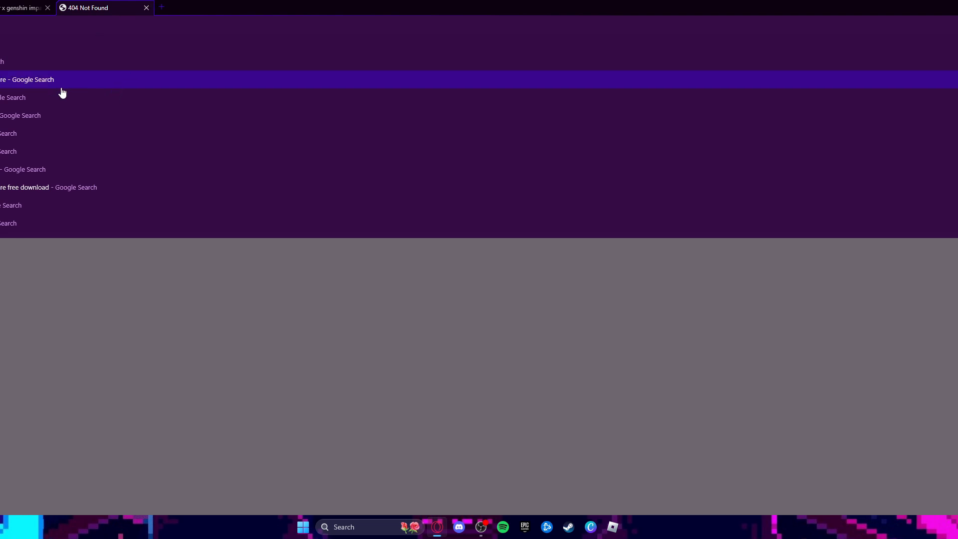
left_click(57, 82)
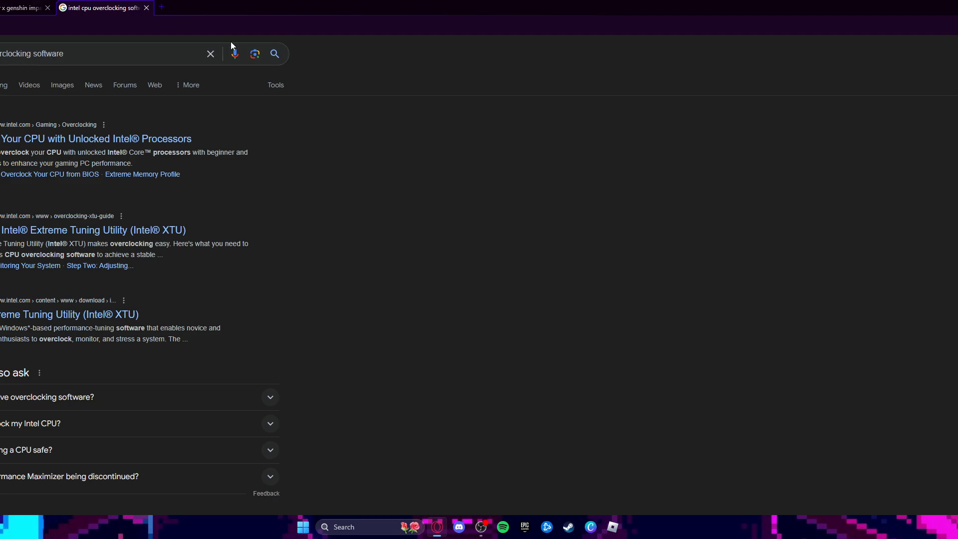
Search for "ryzen cpu software" and open AMD's Ryzen Master Utility for Overclocking Control page
left_click(209, 53)
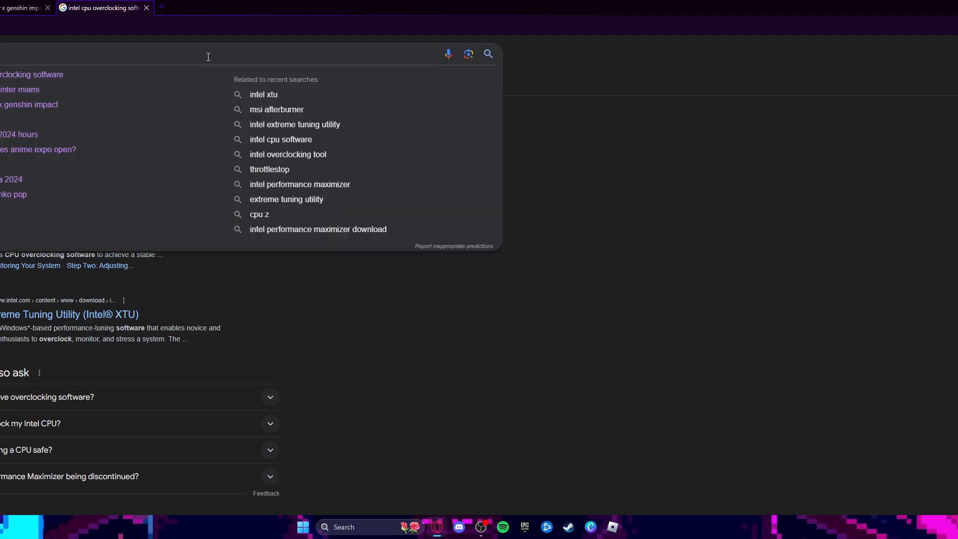
type("ryzen")
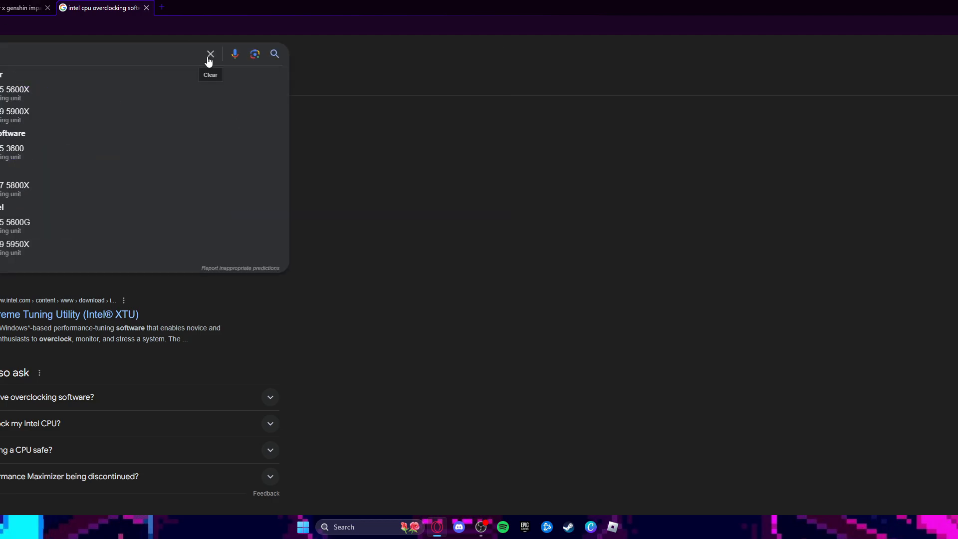
type("cpu")
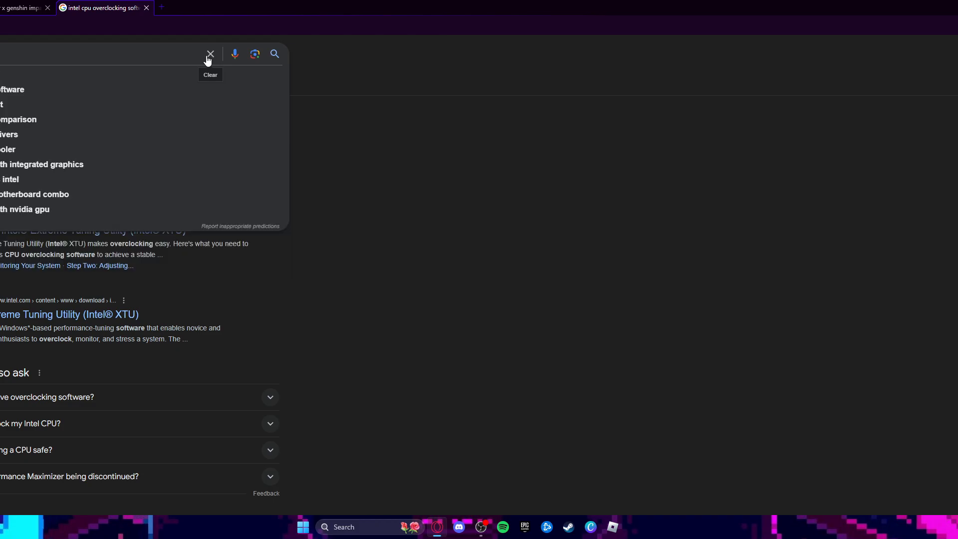
left_click(120, 91)
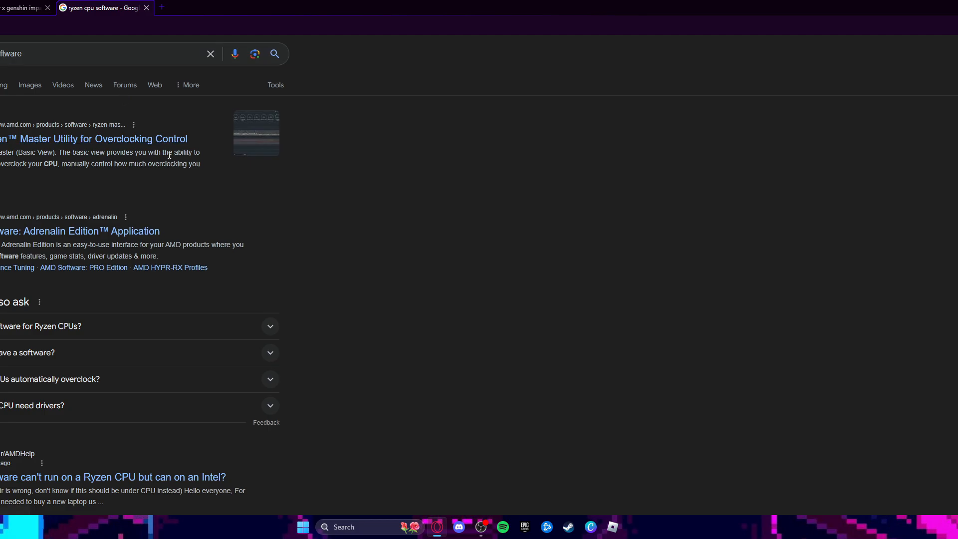
left_click(10, 138)
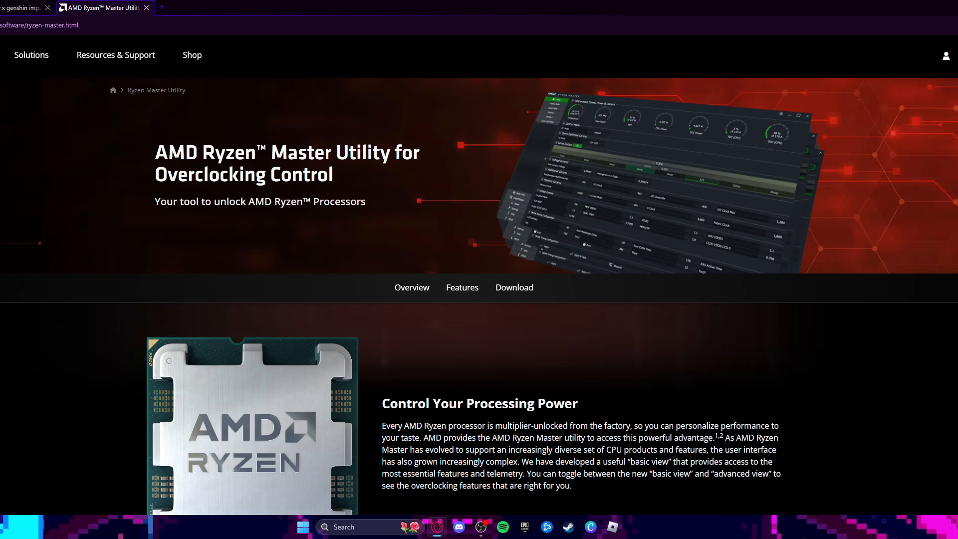
Return to the desktop, find NVIDIA Control Panel through Windows search and open it
key("super+d")
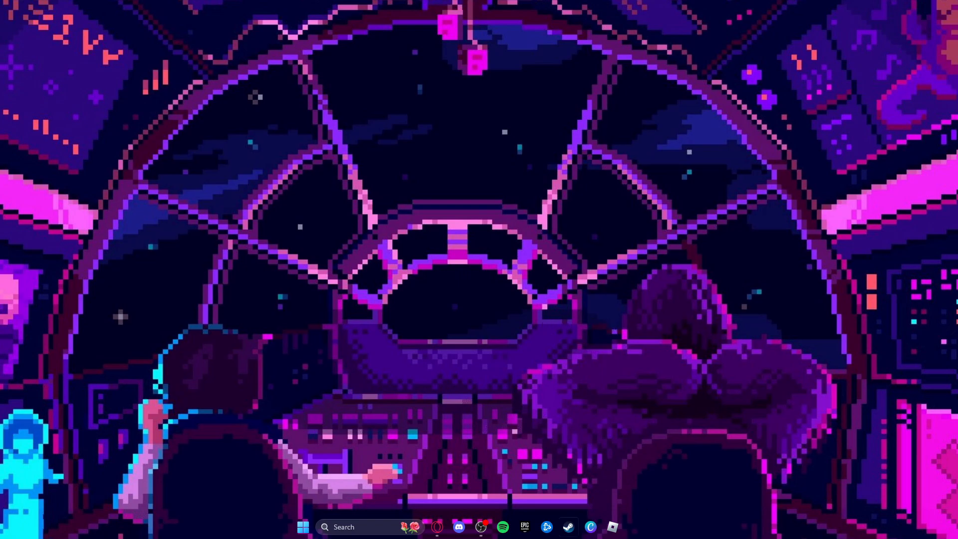
left_click(353, 525)
type("nv")
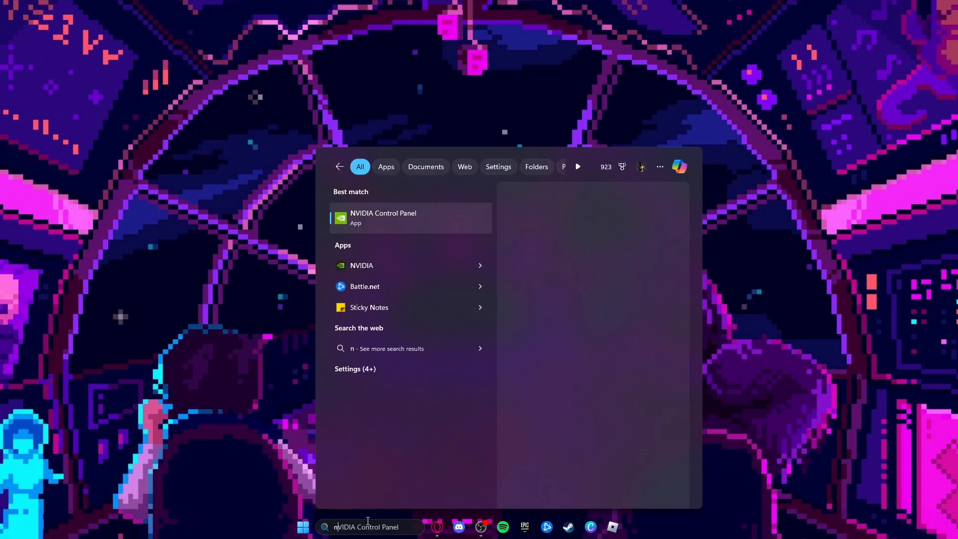
type("a")
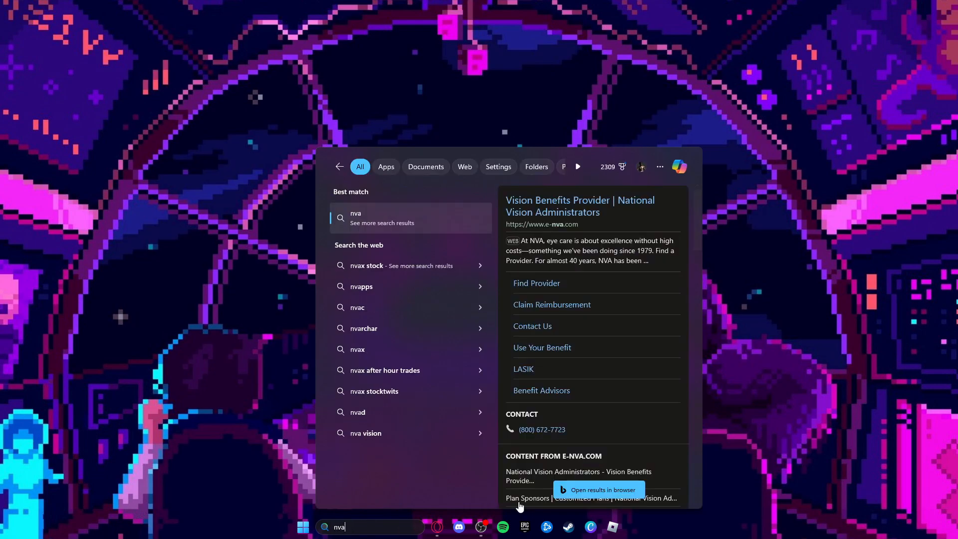
key("BackSpace")
key("BackSpace")
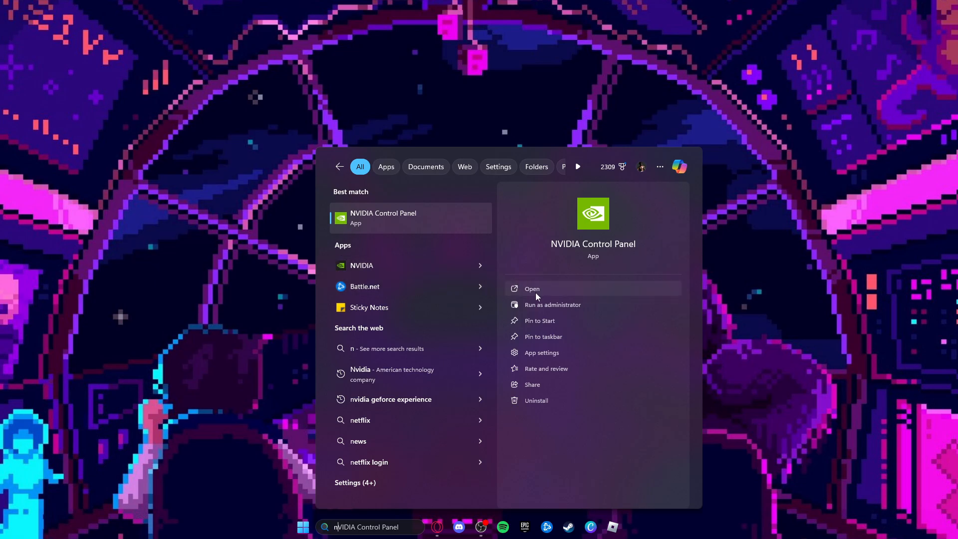
left_click(516, 289)
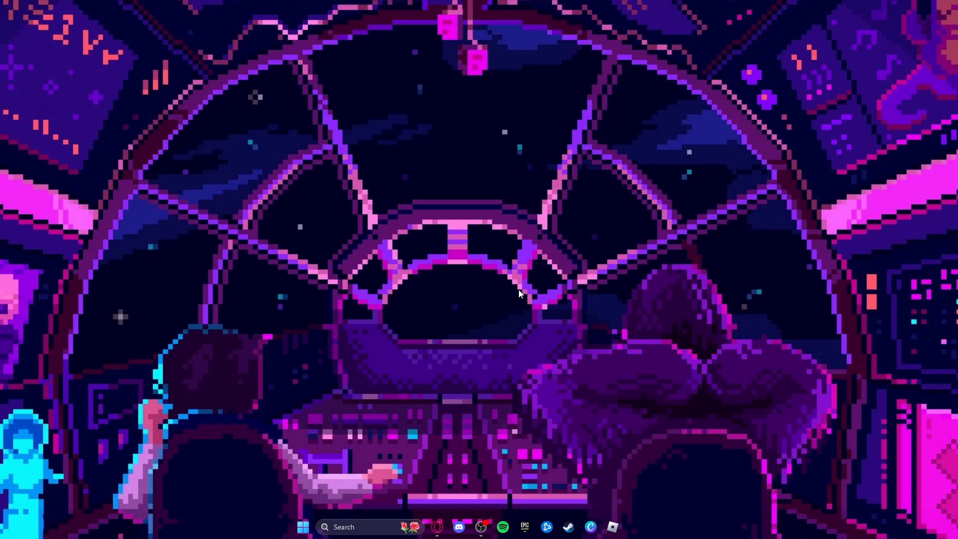
left_click(364, 522)
left_click(379, 189)
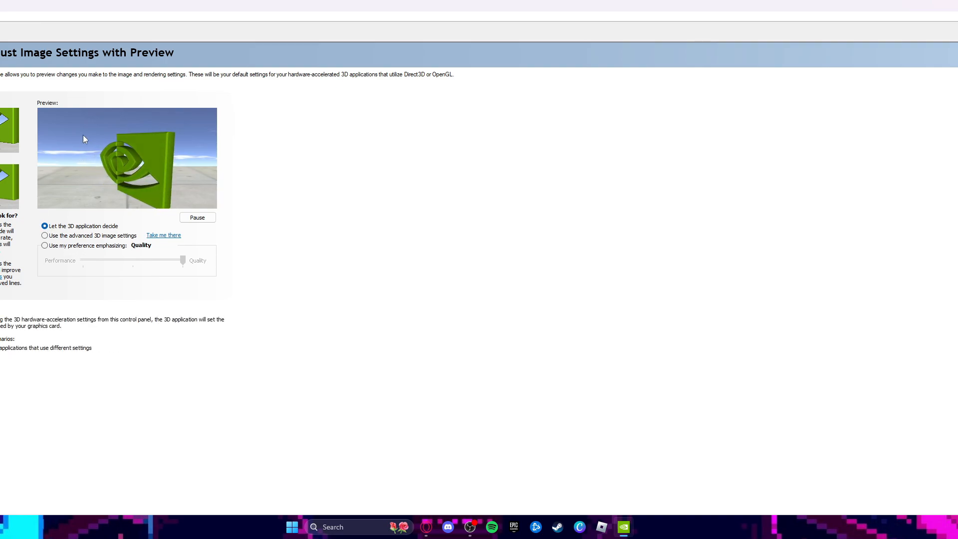
Make the image settings use my own preference, trying Balanced and Performance before choosing Quality
left_click(88, 247)
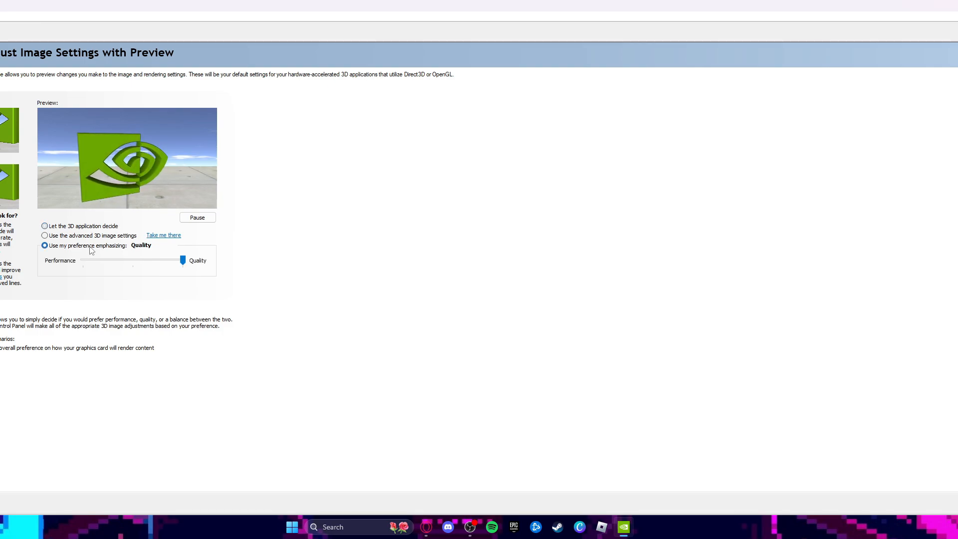
left_click(177, 265)
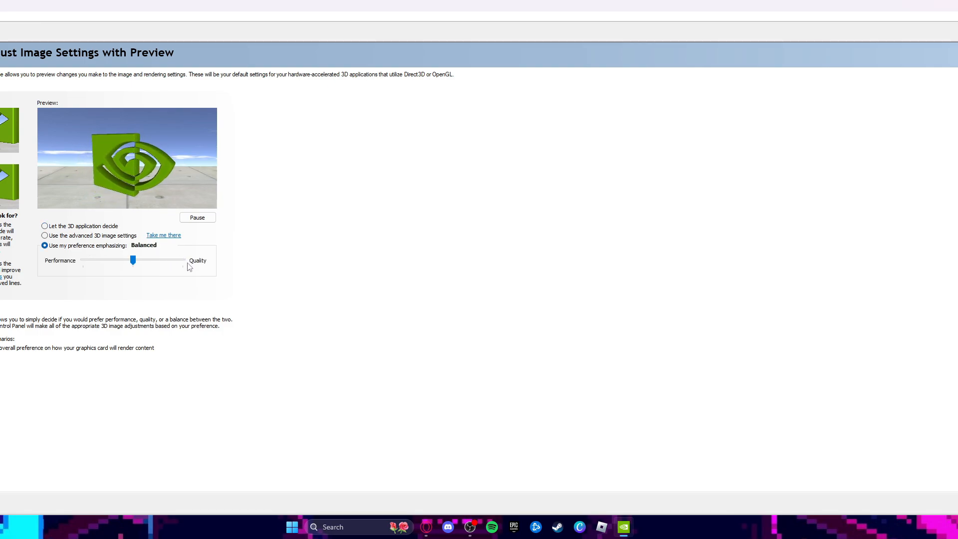
left_click(123, 264)
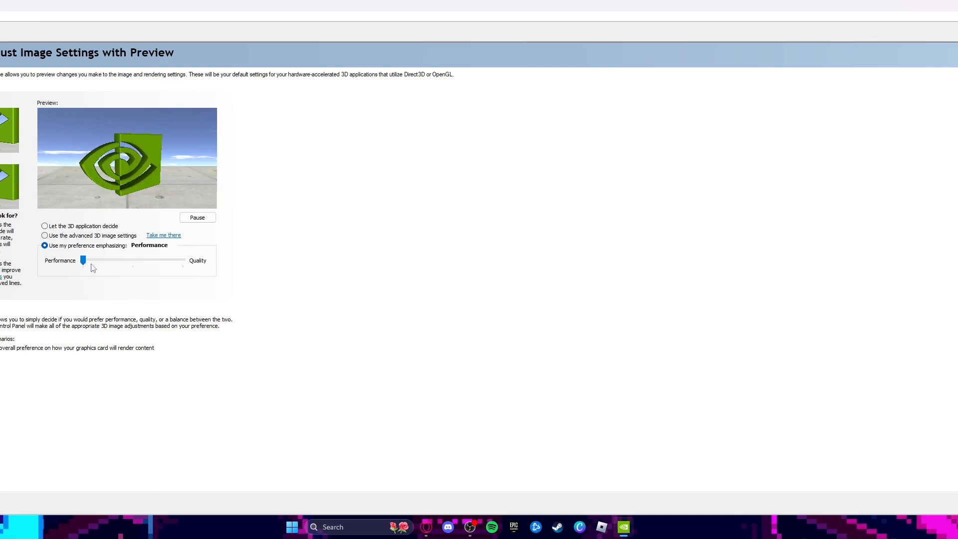
left_click_drag(83, 262, 182, 261)
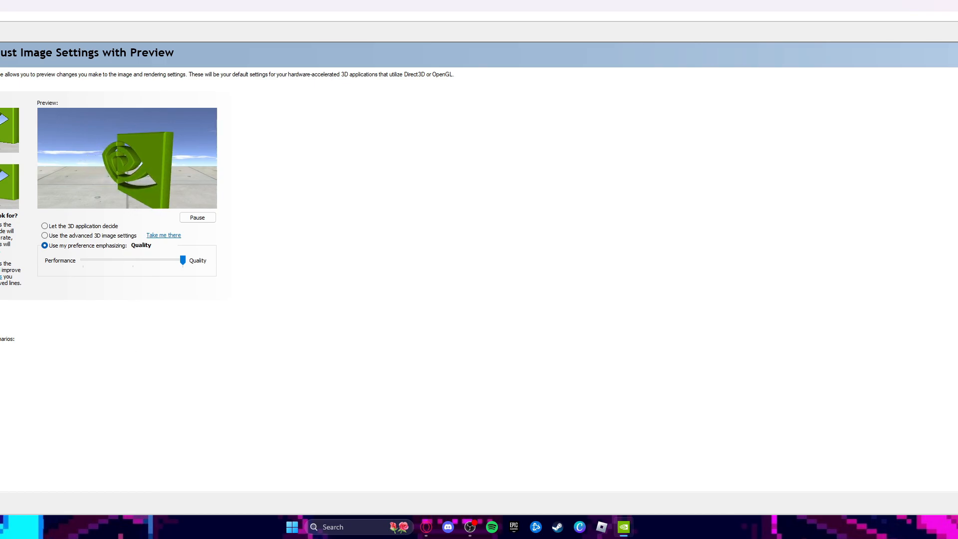
Open Manage 3D Settings and review the global settings, from image scaling and antialiasing to texture filtering and vertical sync
left_click(0, 70)
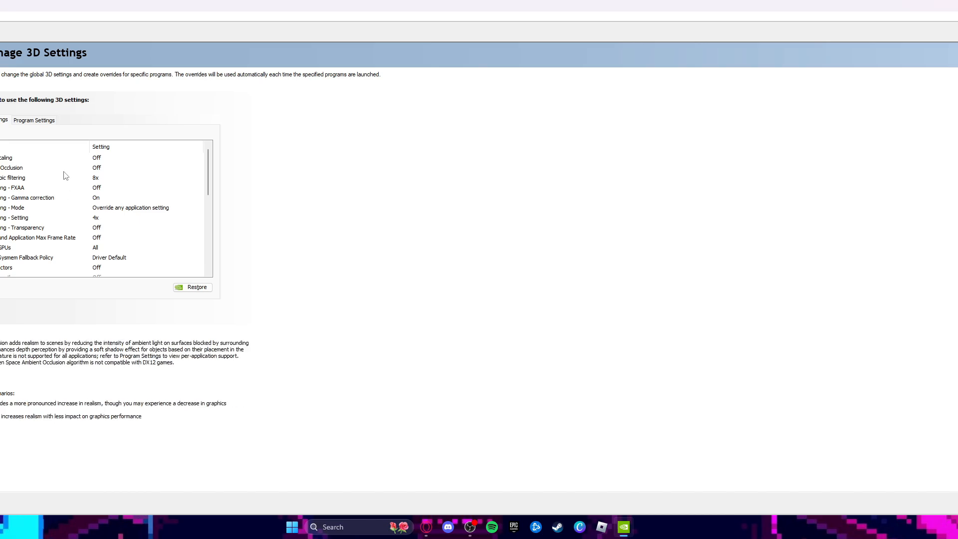
scroll(55, 183, "down", 2)
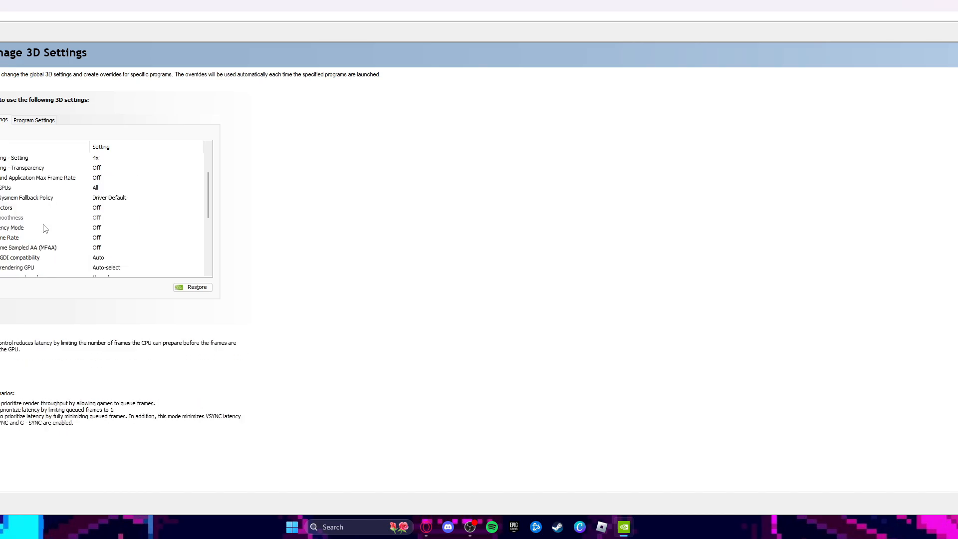
scroll(45, 228, "down", 5)
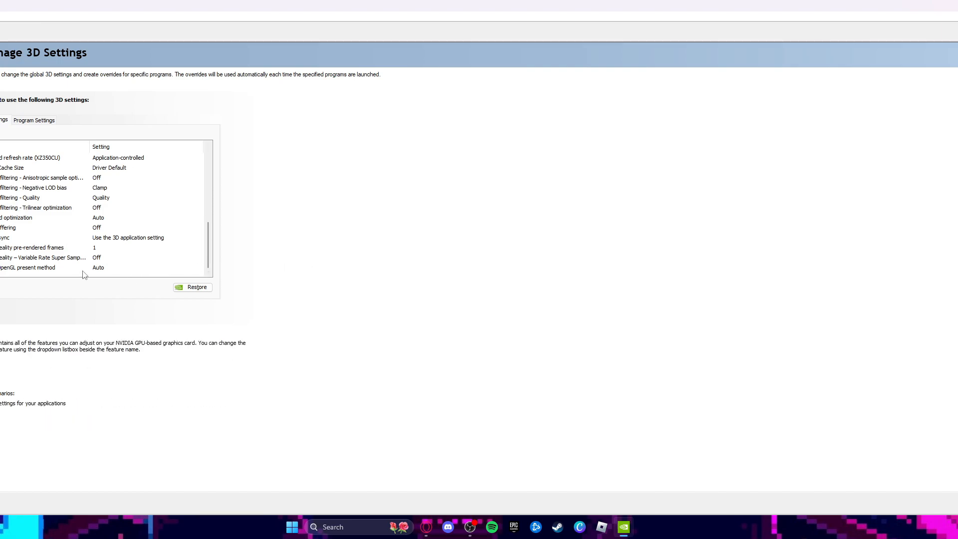
scroll(49, 220, "up", 6)
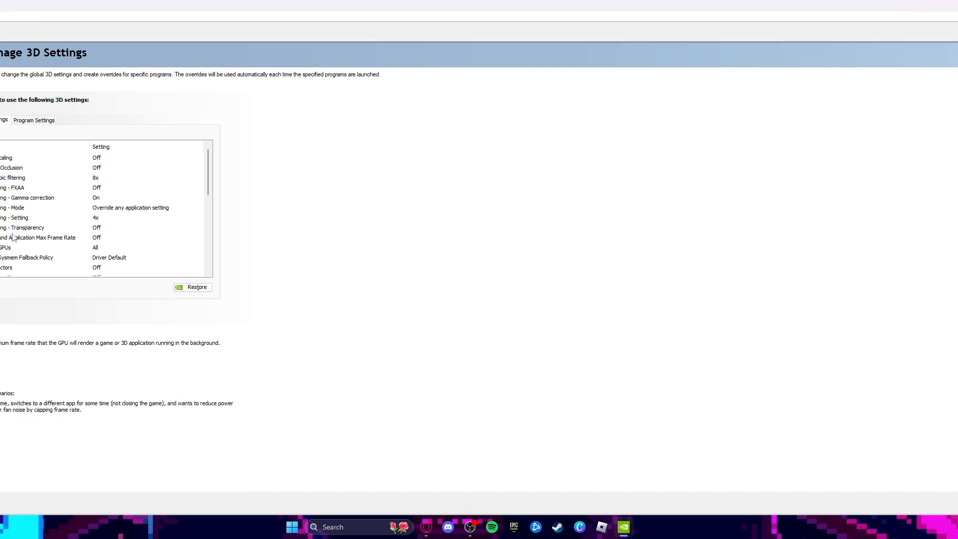
scroll(7, 244, "down", 1)
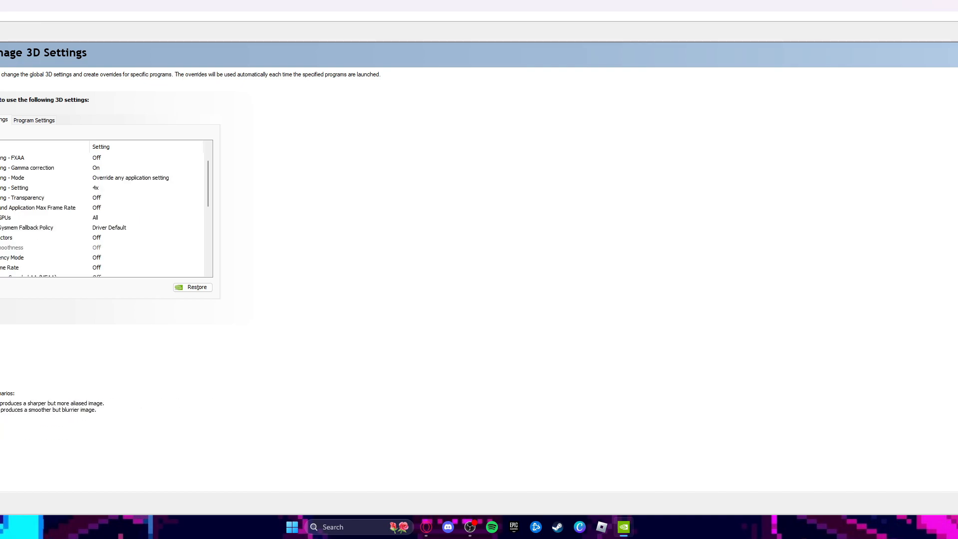
scroll(37, 250, "down", 1)
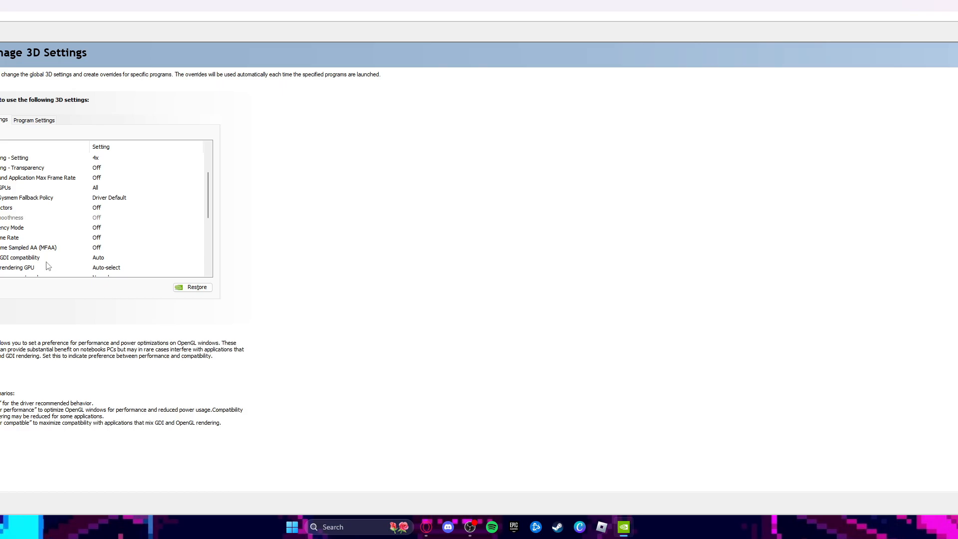
scroll(16, 263, "down", 1)
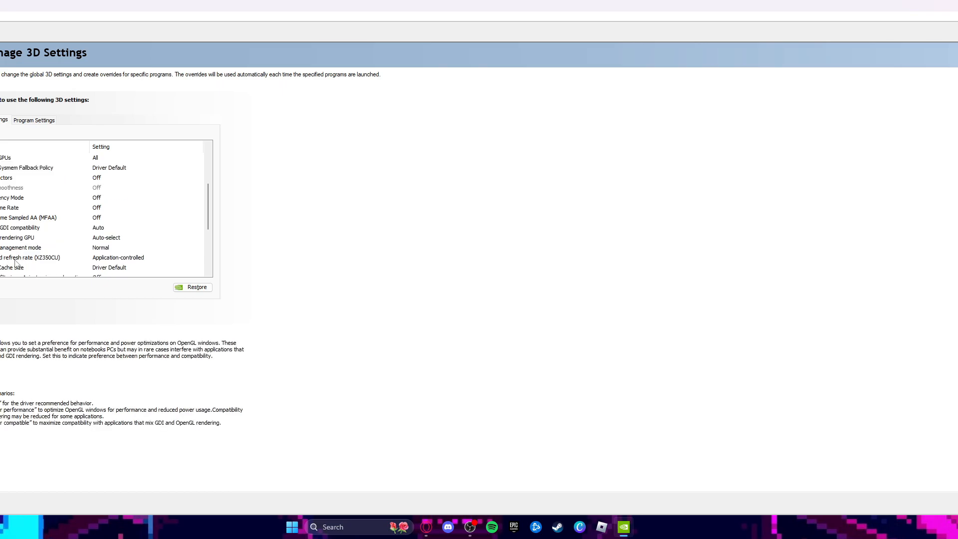
scroll(1, 255, "down", 1)
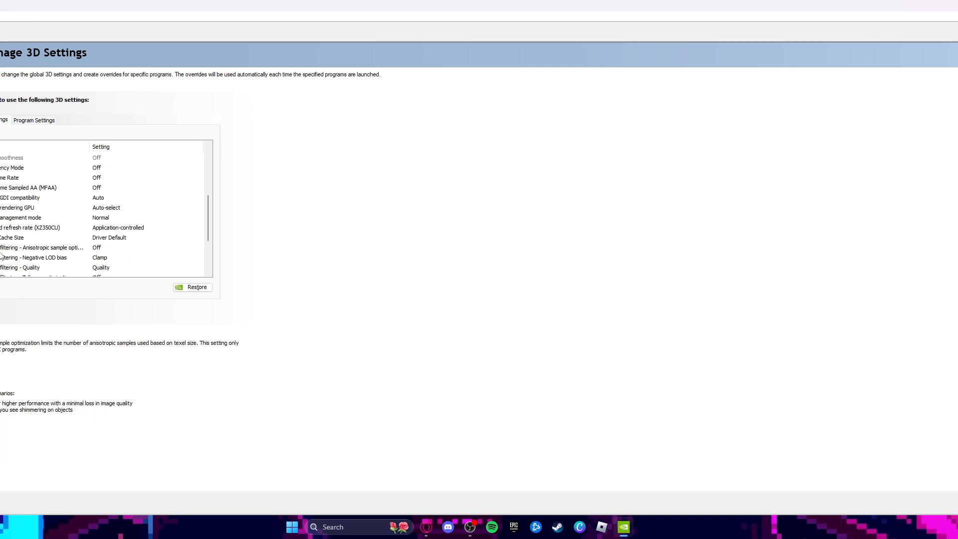
scroll(1, 256, "down", 2)
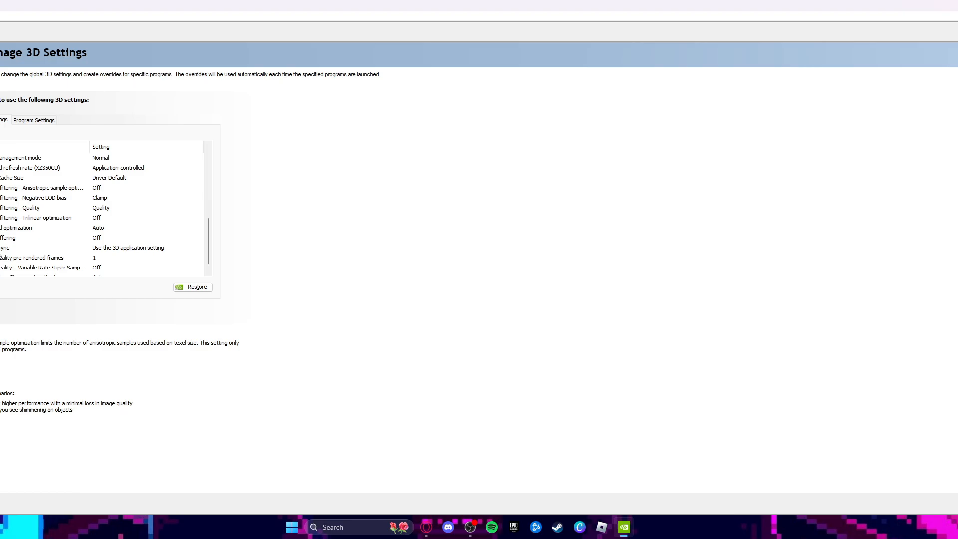
scroll(2, 239, "down", 1)
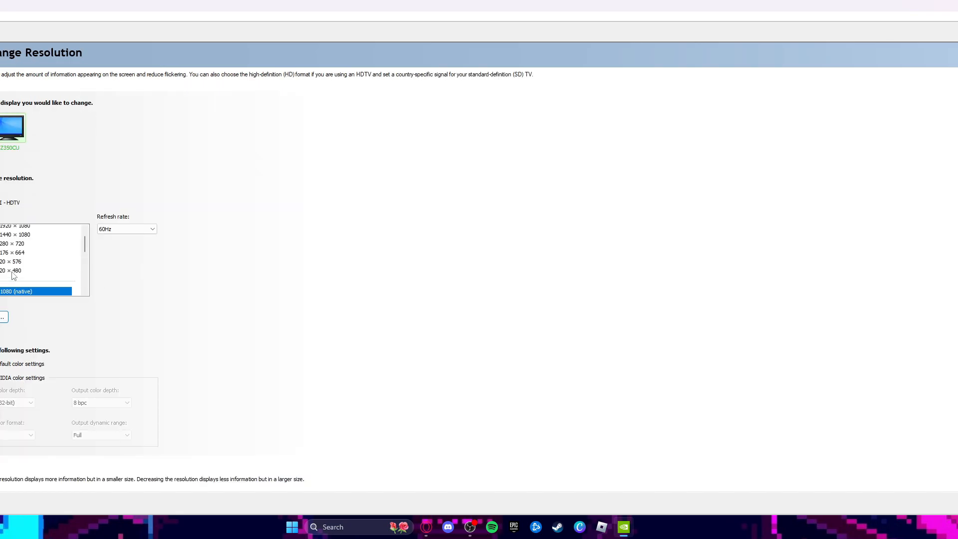
On the Change Resolution page, set the display's refresh rate to 144Hz and choose the default color settings
scroll(16, 278, "up", 1)
scroll(235, 265, "down", 1)
left_click(121, 215)
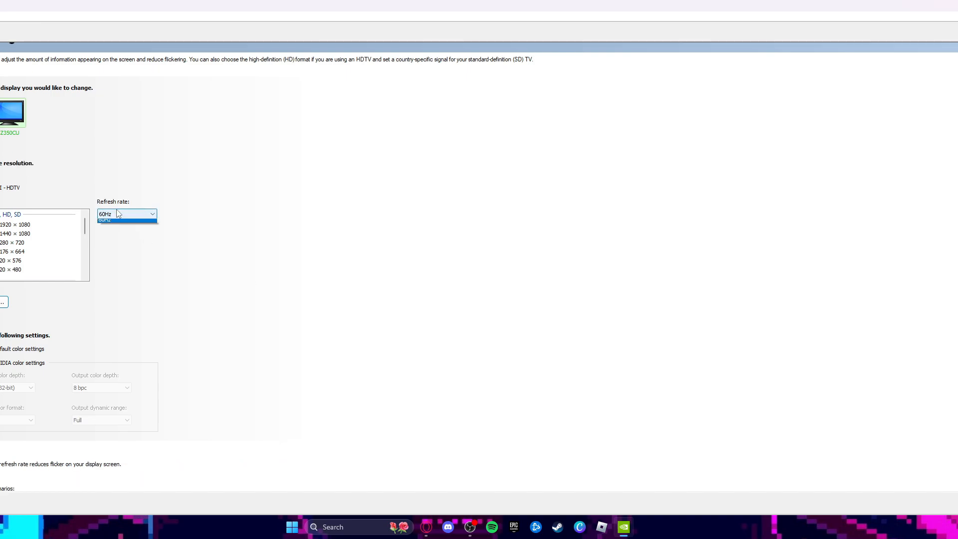
left_click(114, 226)
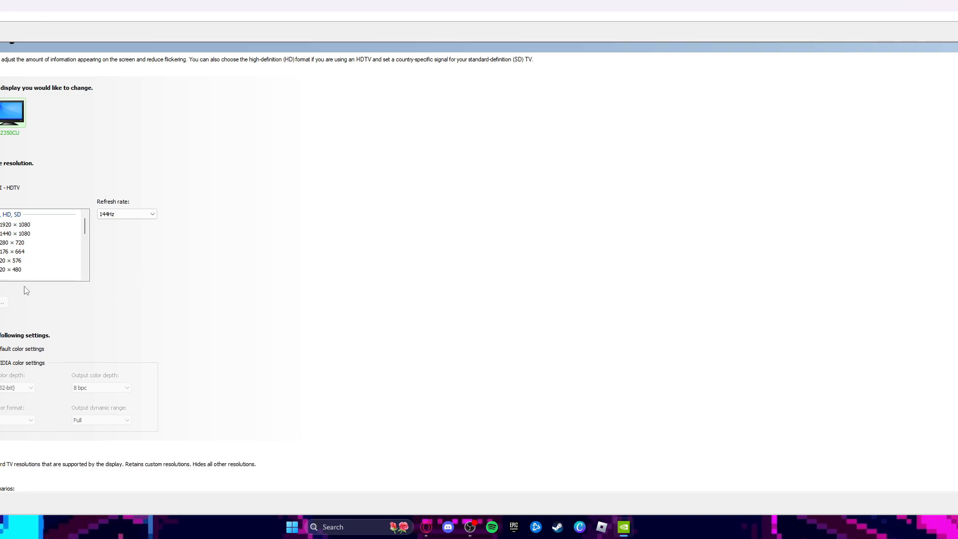
scroll(20, 261, "down", 2)
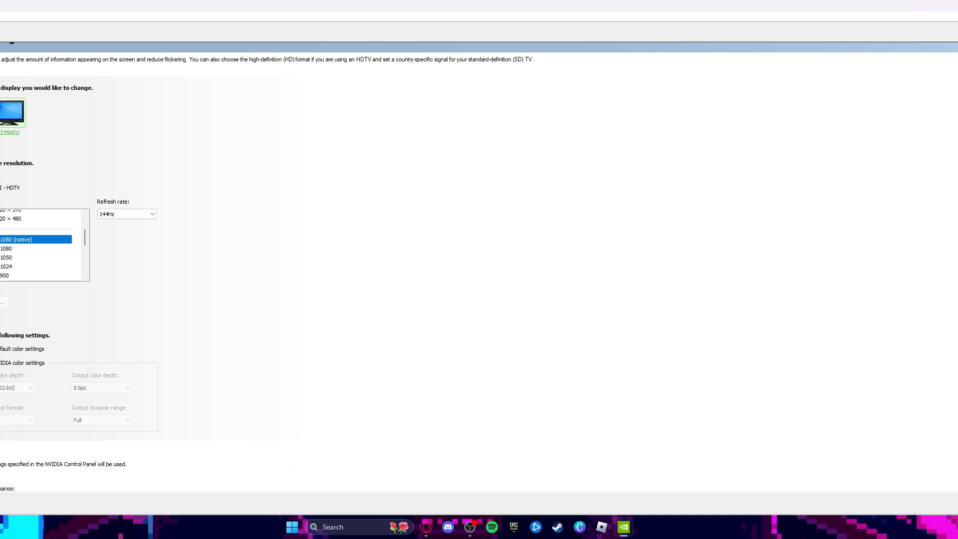
left_click(9, 349)
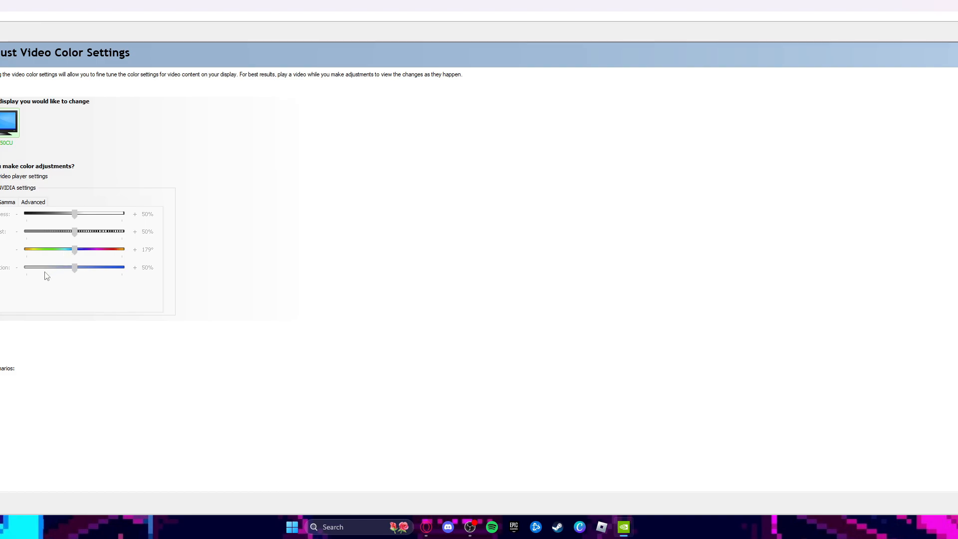
Choose the NVIDIA settings for making color adjustments in Adjust Video Color Settings
left_click(11, 189)
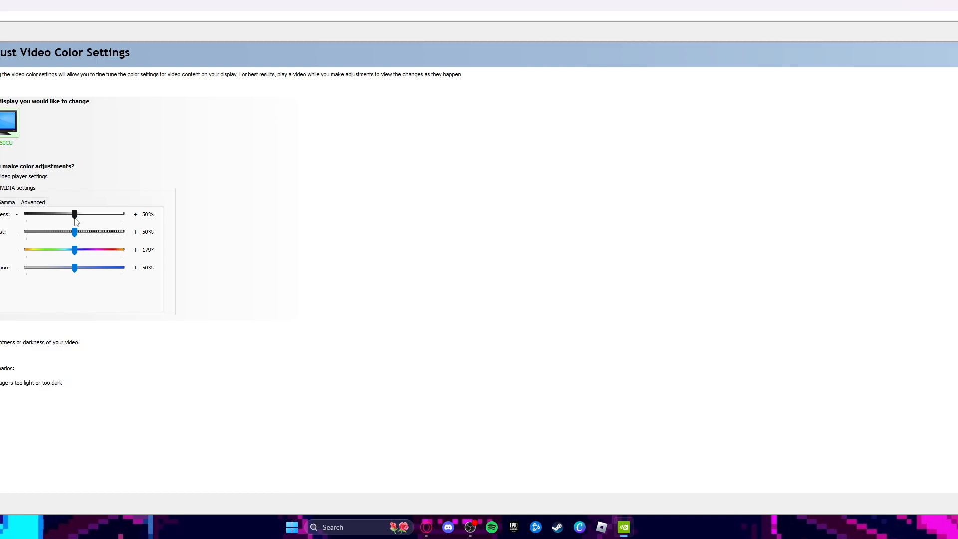
Check the video brightness control, and return color adjustments to the video player settings
mouse_move(76, 220)
left_mouse_down()
mouse_move(142, 220)
mouse_move(59, 221)
mouse_move(76, 218)
left_mouse_up()
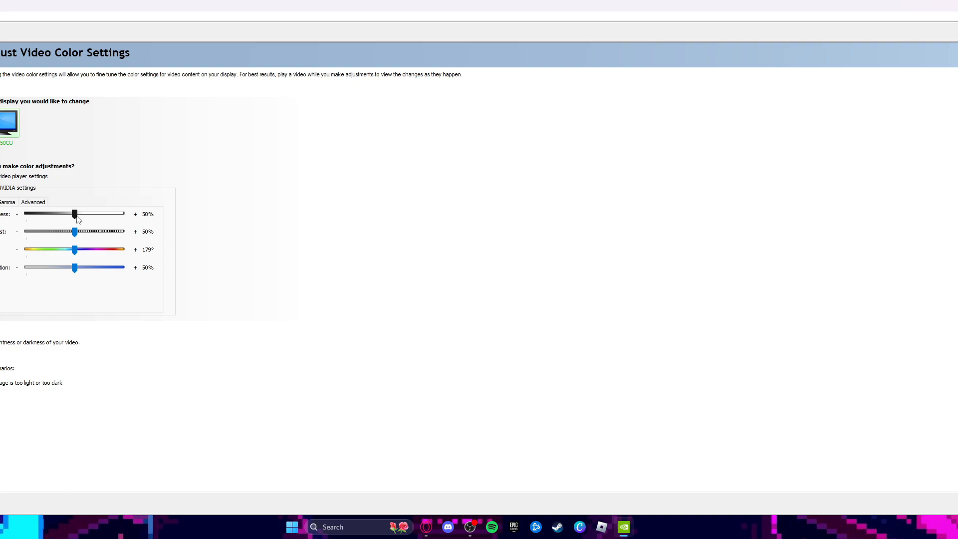
left_click(23, 177)
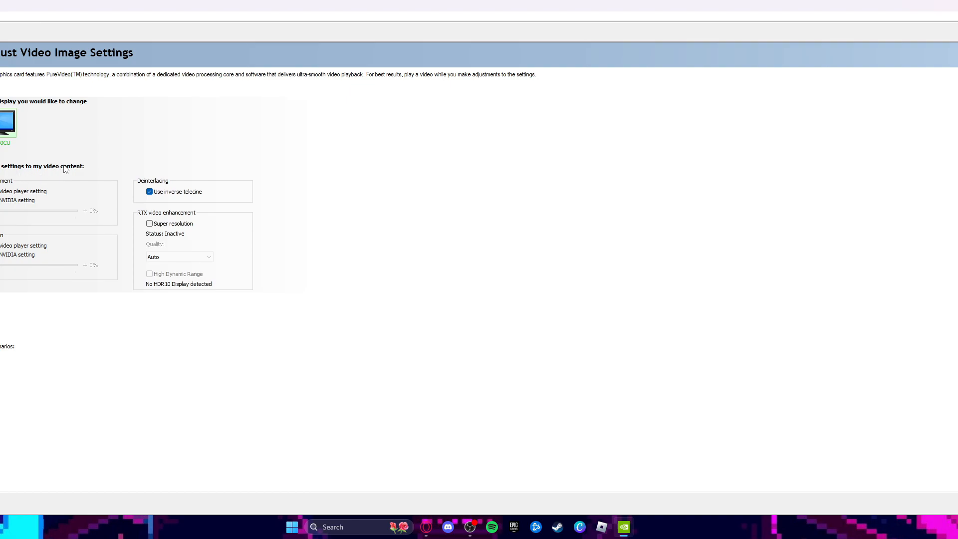
On the Adjust Video Image Settings page, try RTX video super resolution with Auto quality, and turn it off again
mouse_move(57, 186)
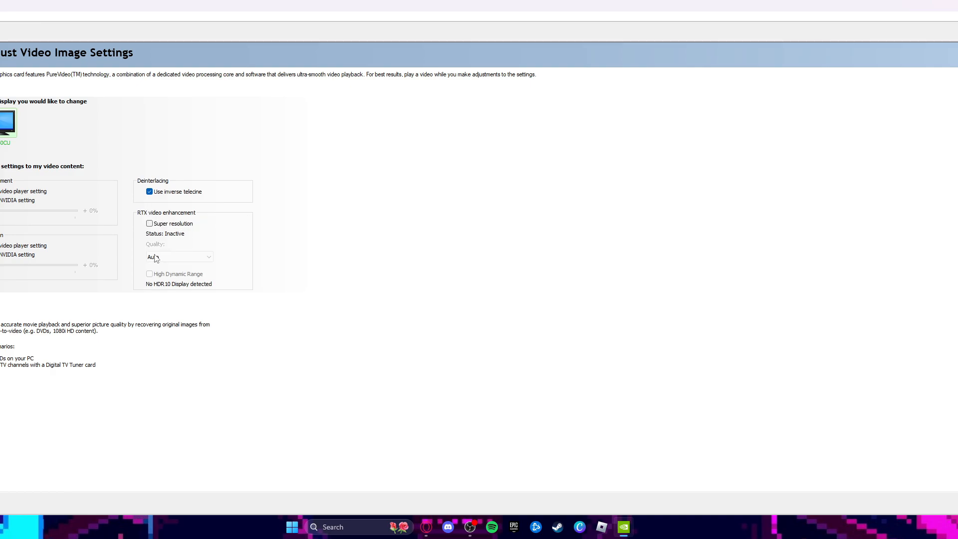
left_click(161, 226)
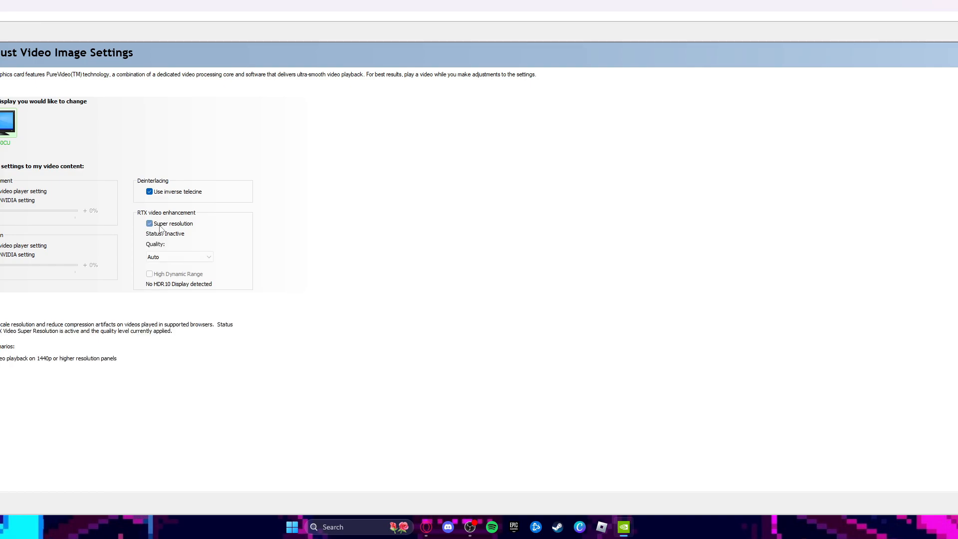
left_click(166, 256)
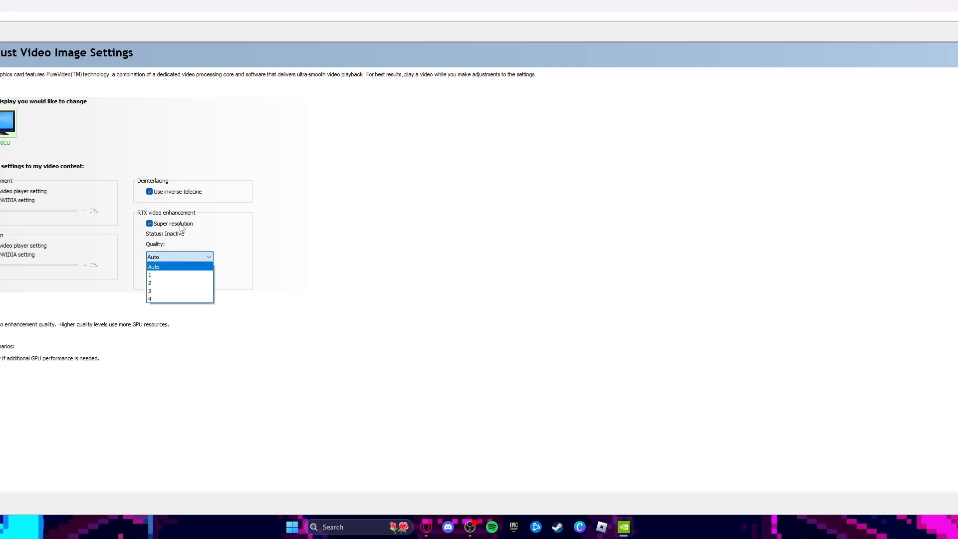
left_click(154, 267)
left_click(153, 224)
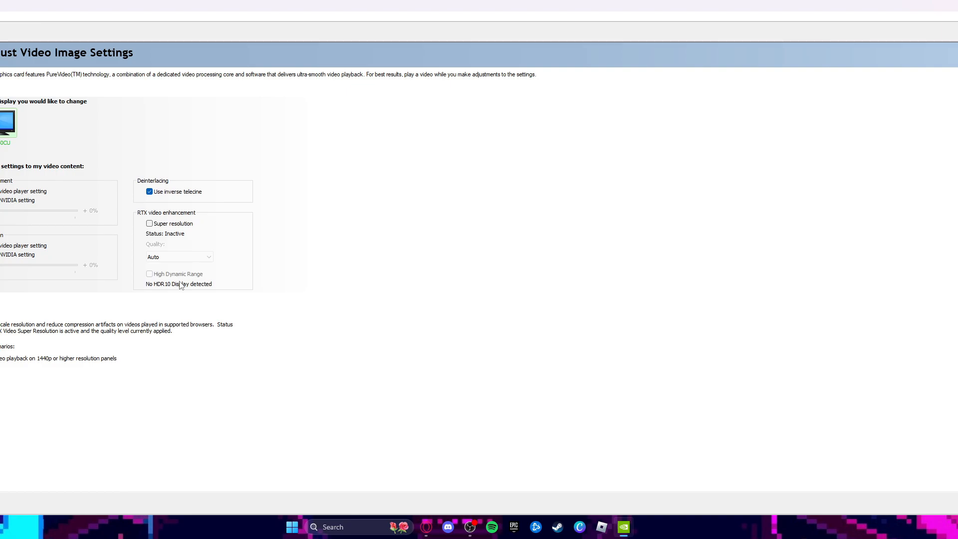
Close the NVIDIA Control Panel, find the NVIDIA app with a Windows search and open it
left_click(942, 6)
left_click(439, 285)
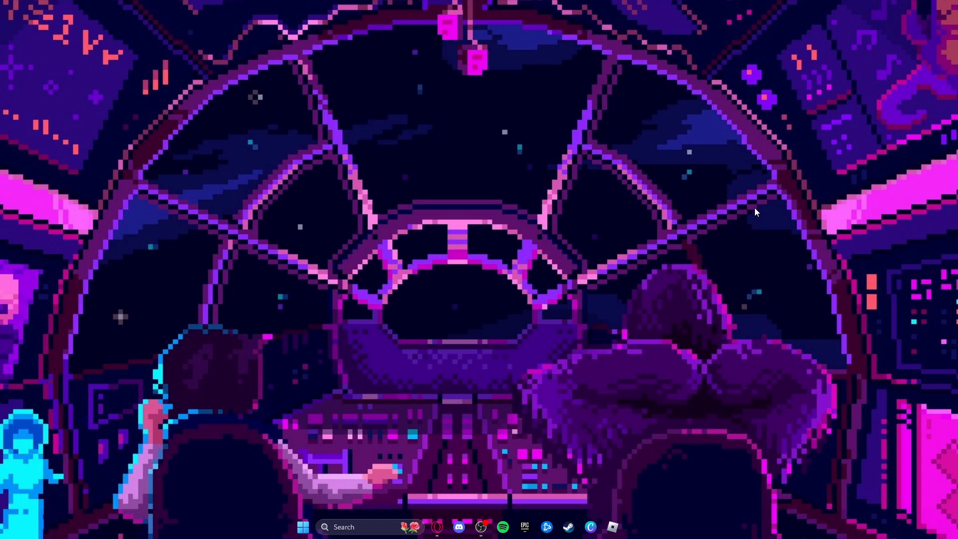
left_click(350, 529)
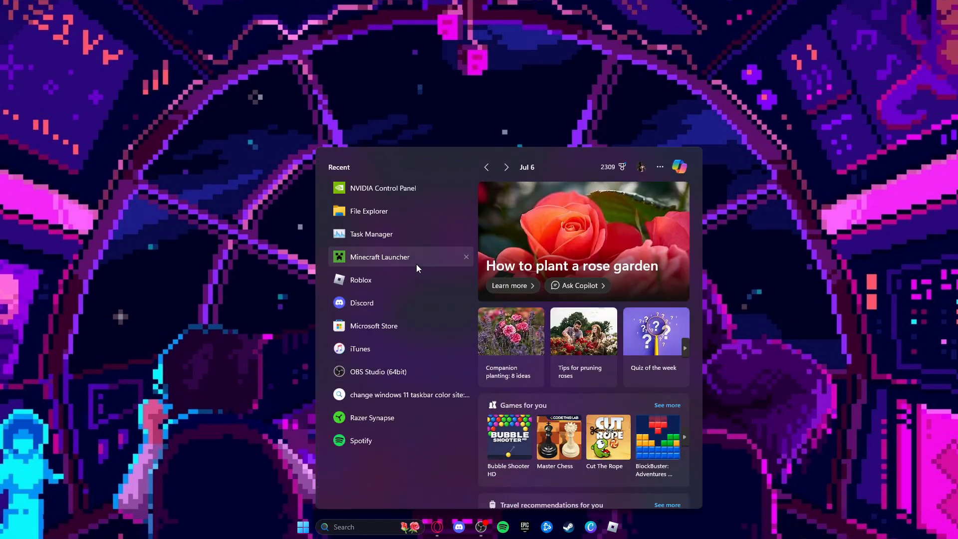
type("nvadi")
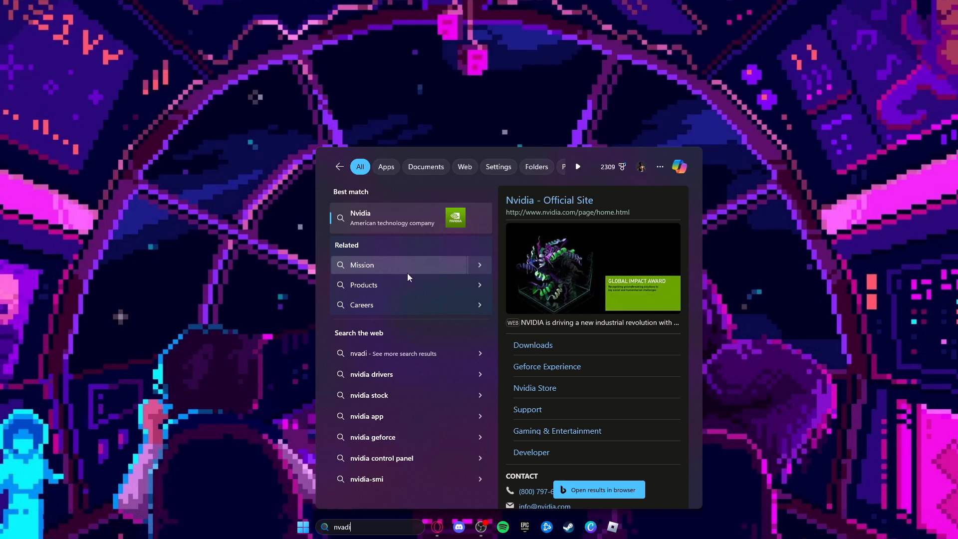
key("BackSpace")
key("BackSpace")
key("BackSpace")
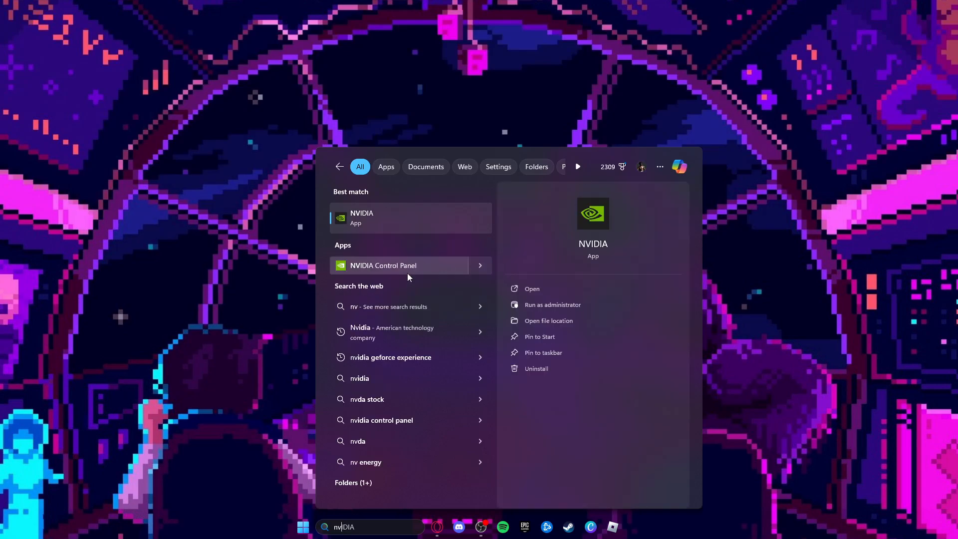
left_click(540, 288)
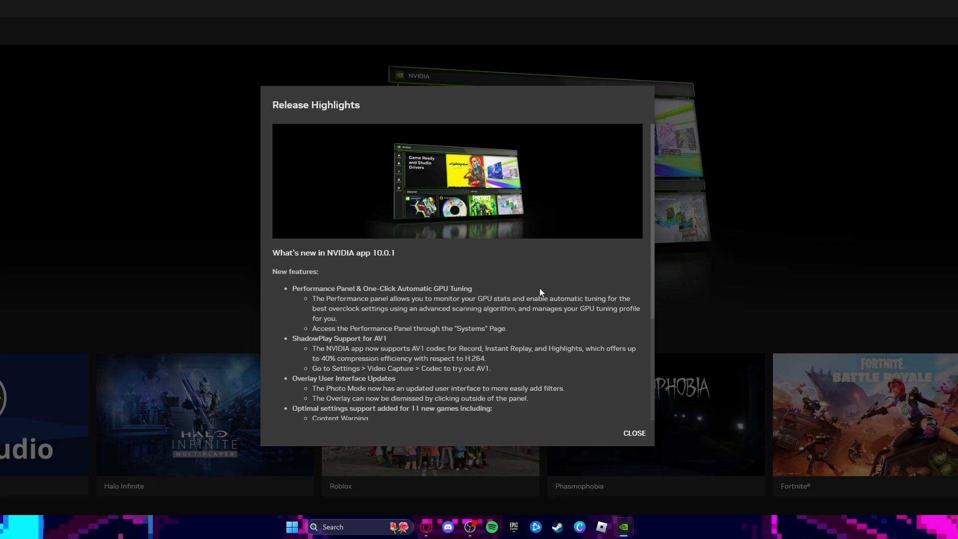
Dismiss the release highlights and start the express installation of GeForce Game Ready Driver 556.12
left_click(635, 434)
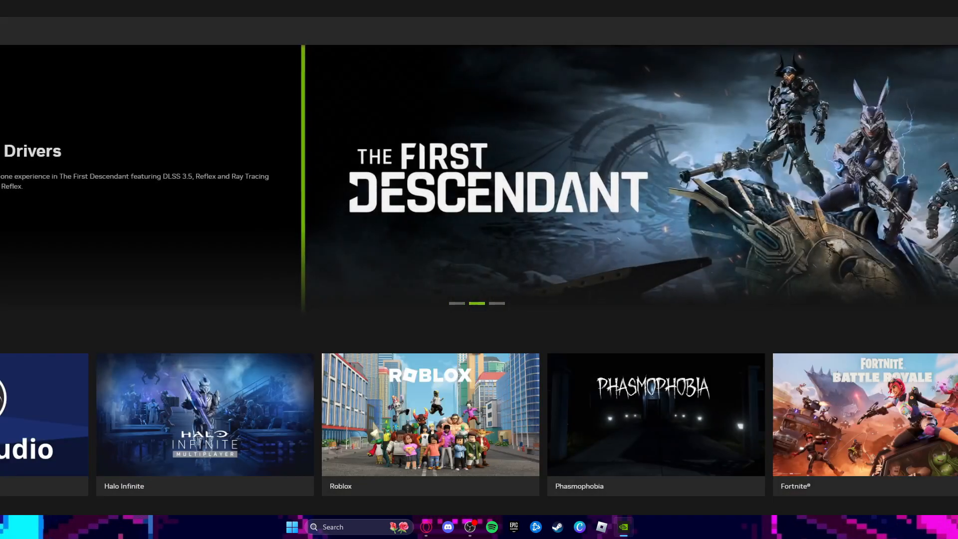
left_click(0, 233)
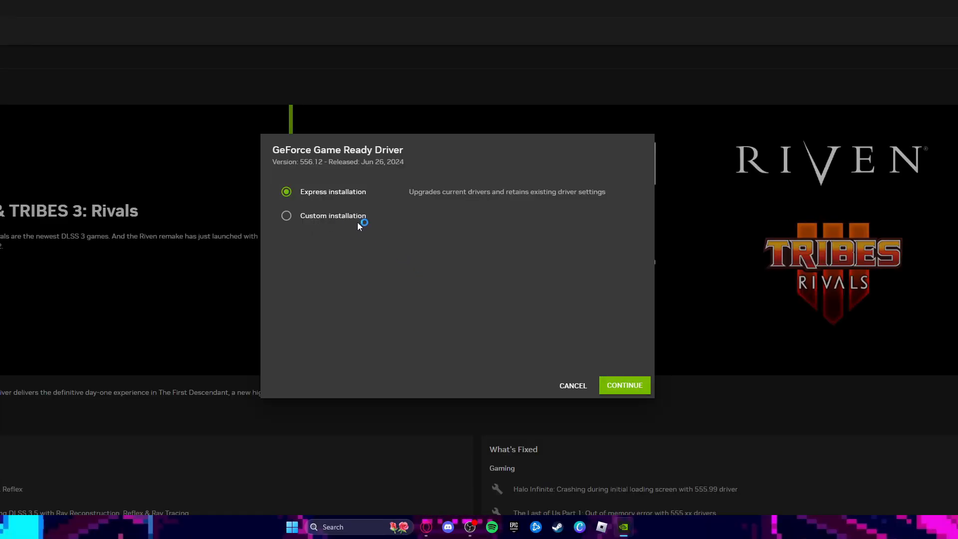
left_click(630, 386)
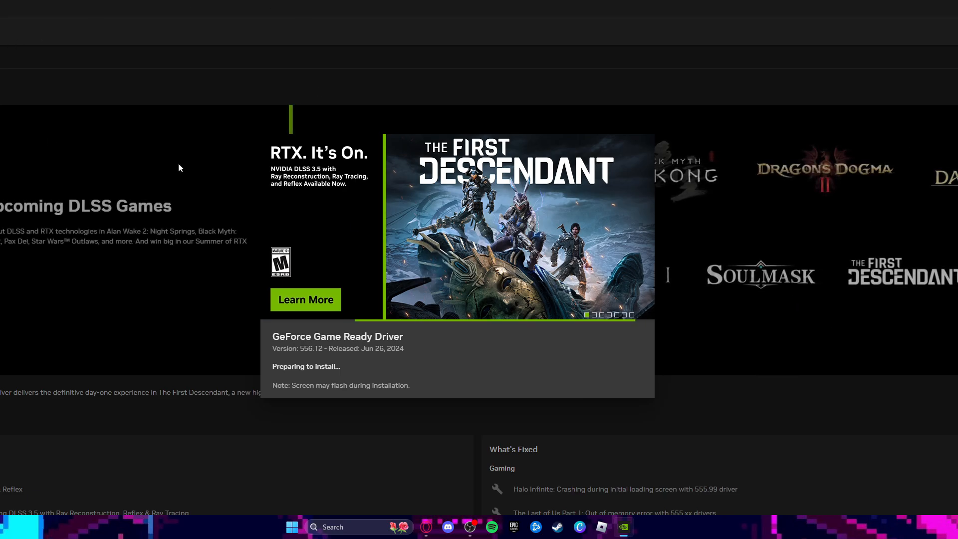
left_click(488, 212)
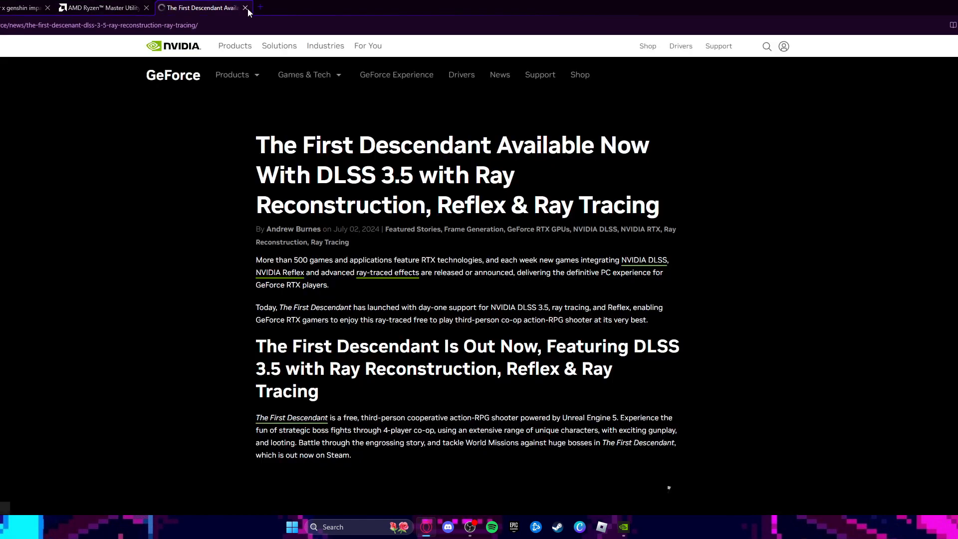
left_click(246, 8)
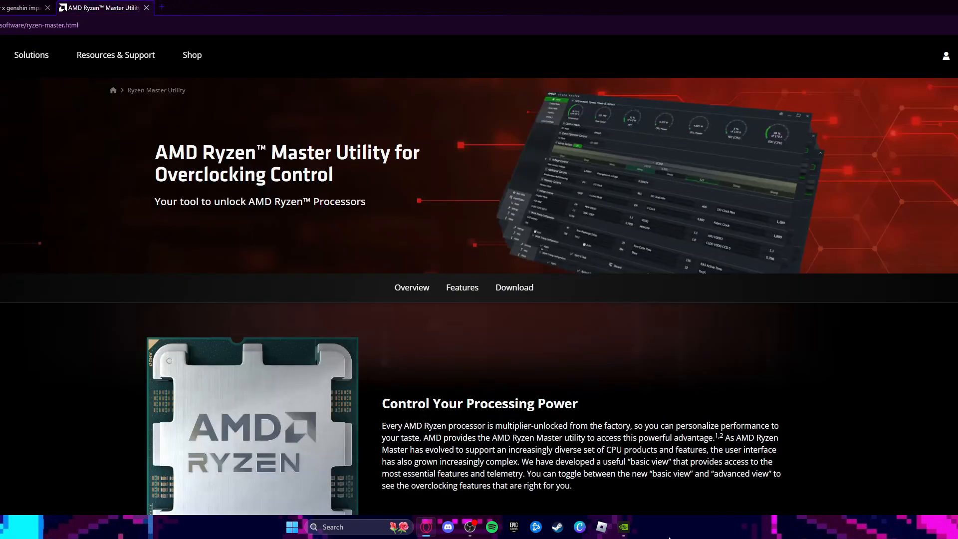
left_click(624, 531)
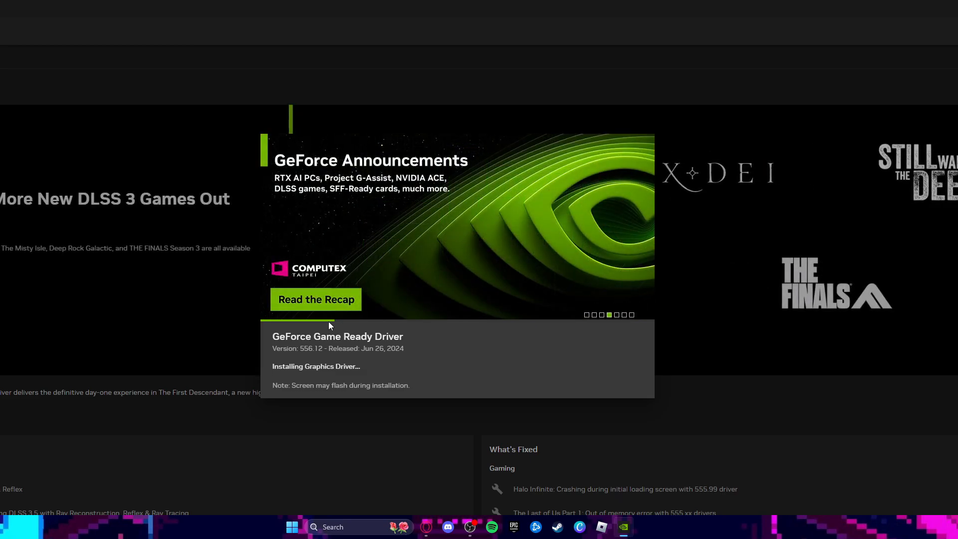
left_click(472, 526)
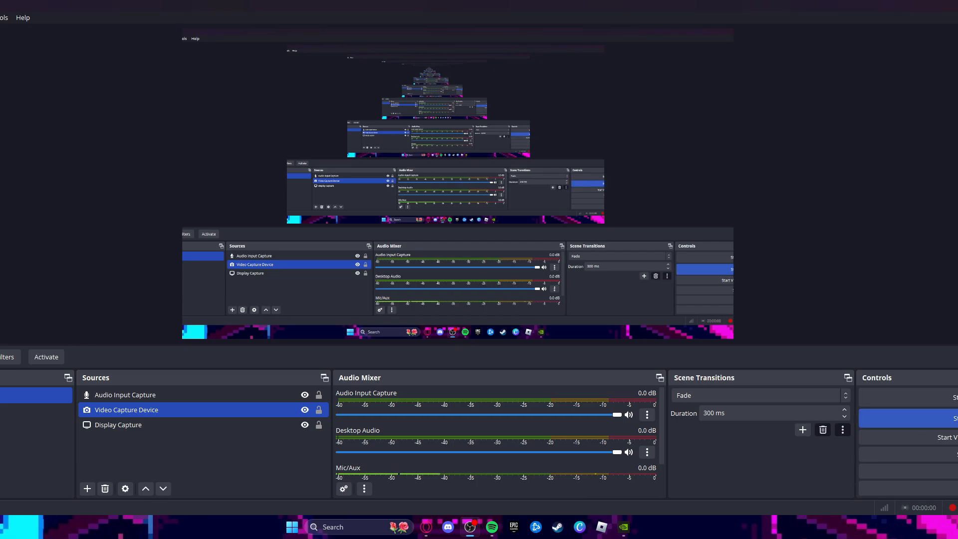
left_click(630, 528)
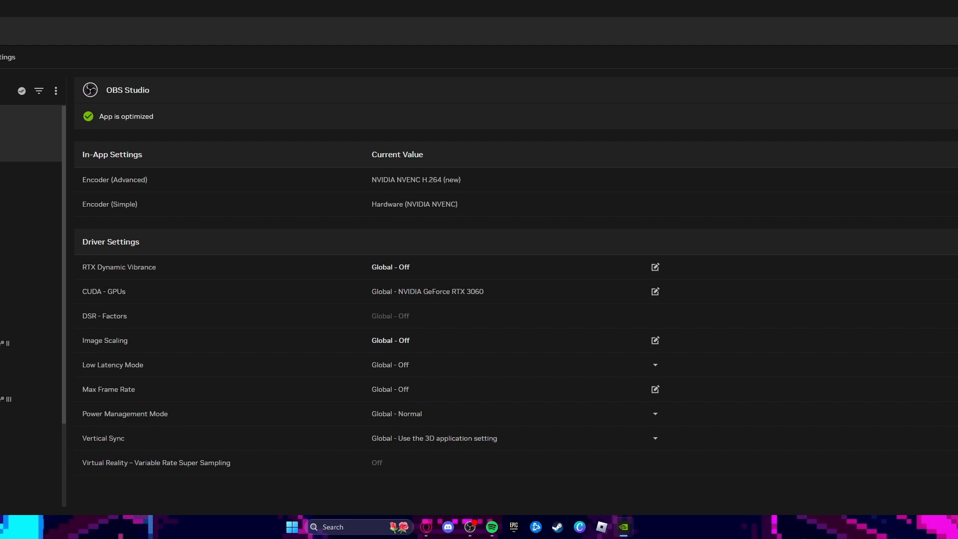
Review the graphics settings for Halo Infinite and Roblox, including Roblox's RTX Dynamic Vibrance options, without changing them
left_click(30, 147)
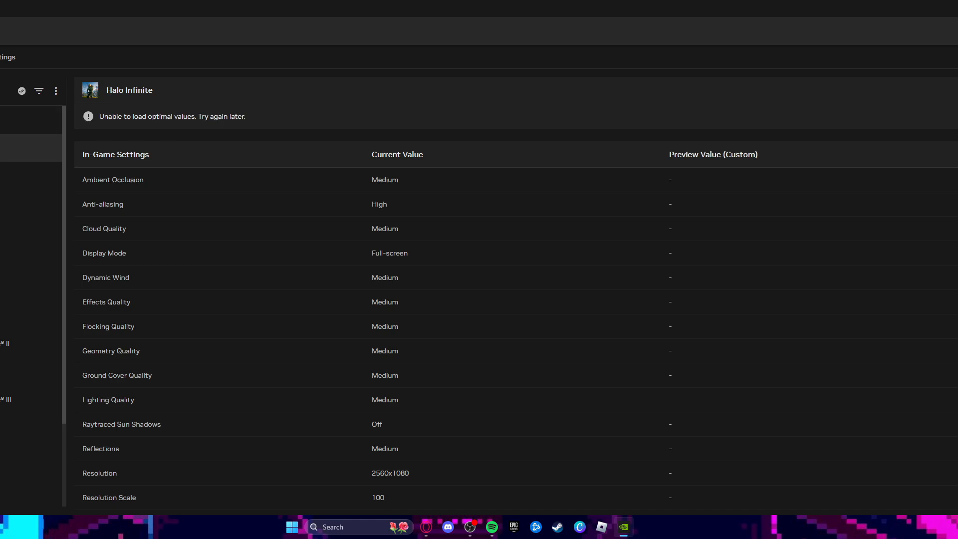
left_click(20, 176)
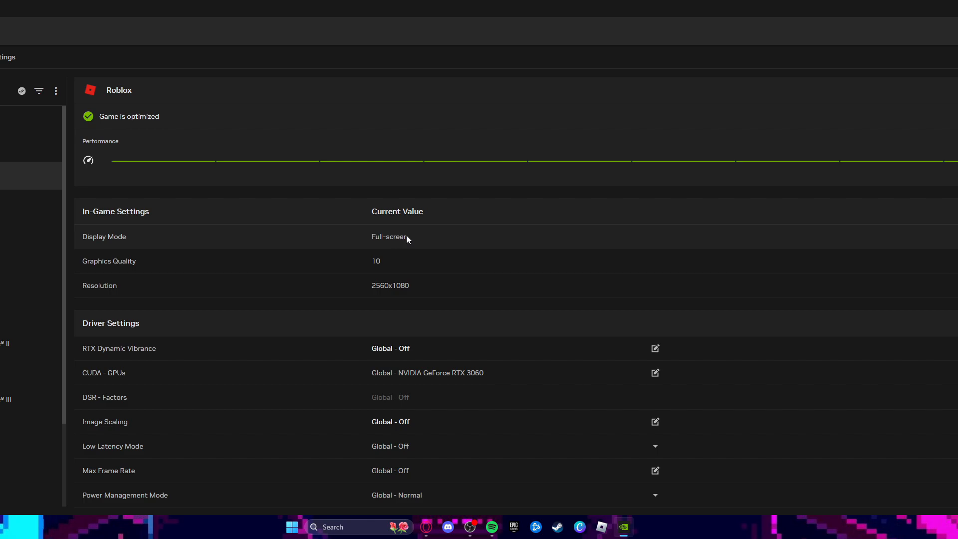
scroll(623, 314, "down", 1)
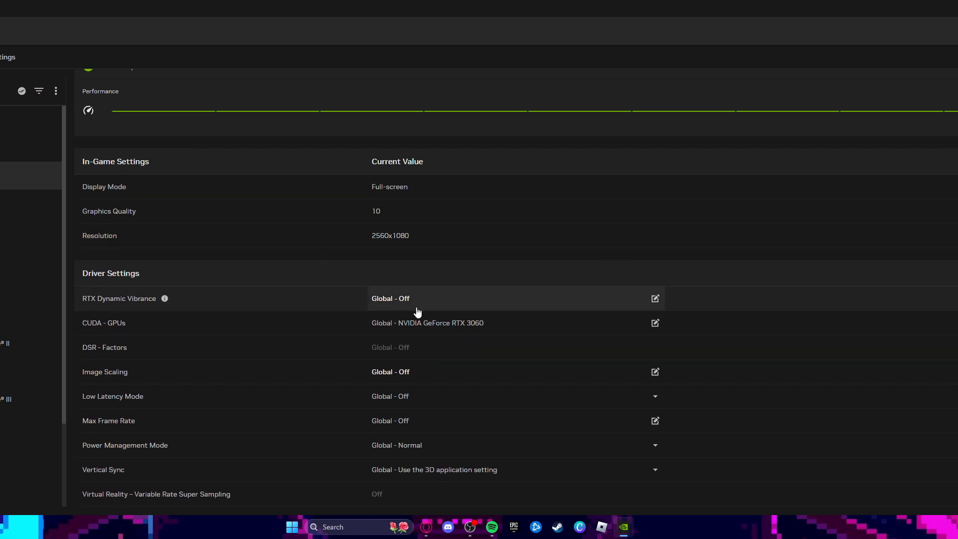
left_click(654, 300)
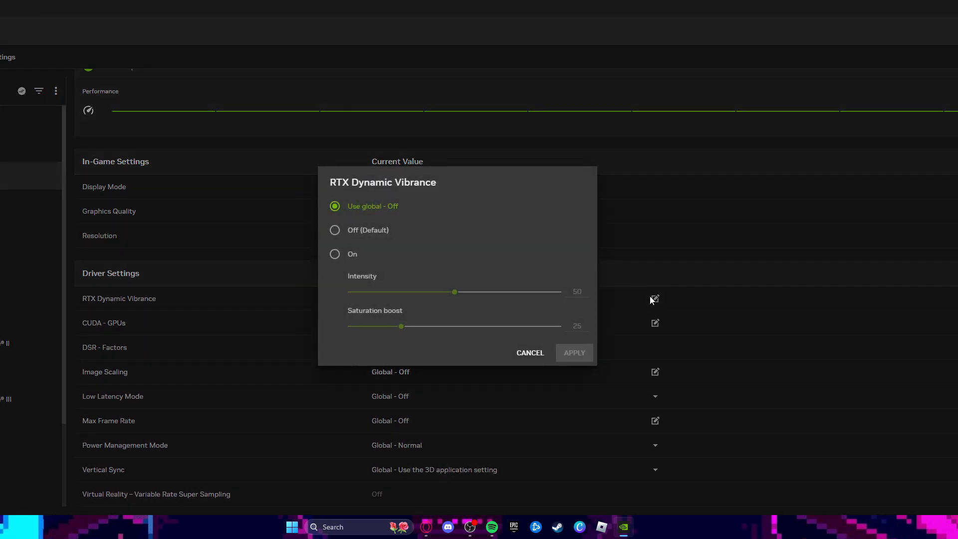
left_click(530, 353)
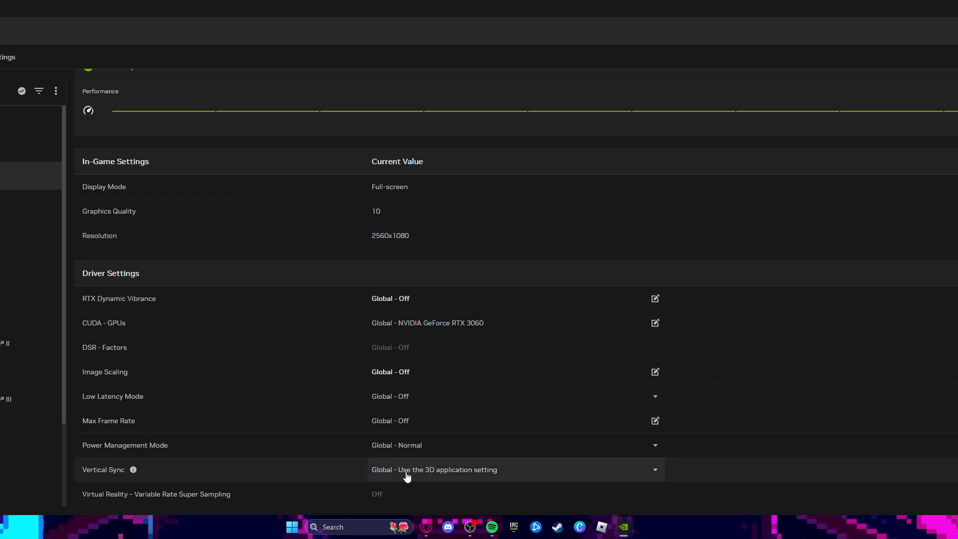
Review Phasmophobia's in-game settings and driver settings
left_click(2, 203)
scroll(605, 418, "down", 1)
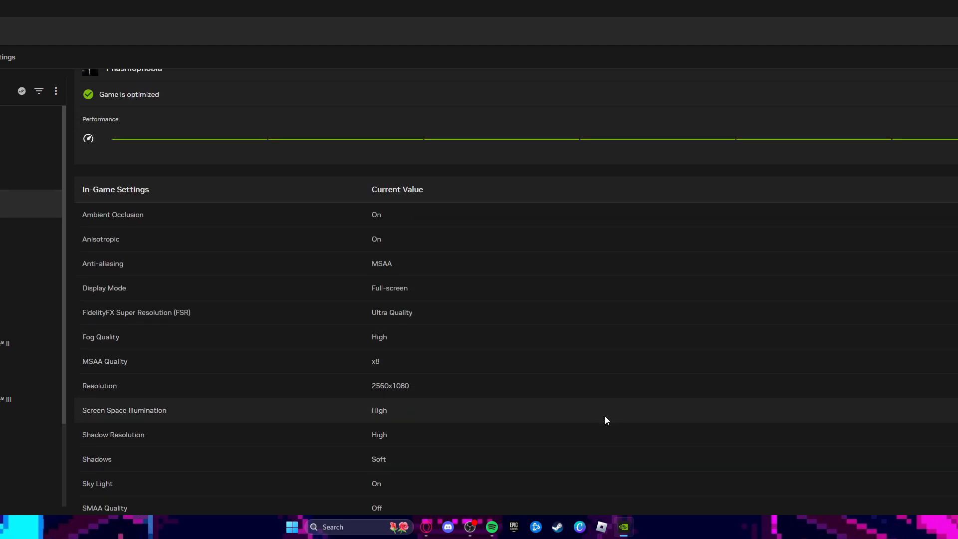
scroll(606, 419, "down", 5)
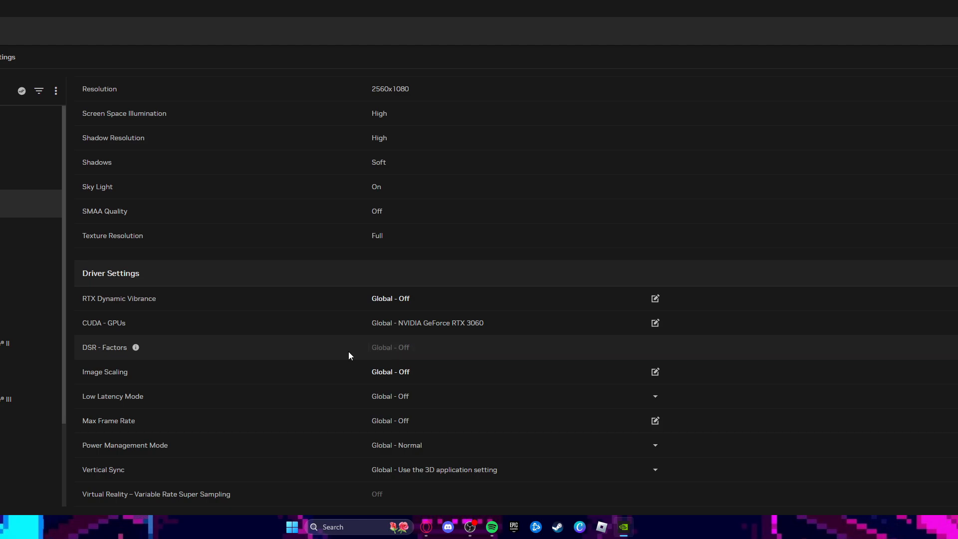
Review Fortnite's in-game and driver settings, and examine its RTX Dynamic Vibrance options without changing them
left_click(2, 231)
scroll(220, 304, "down", 3)
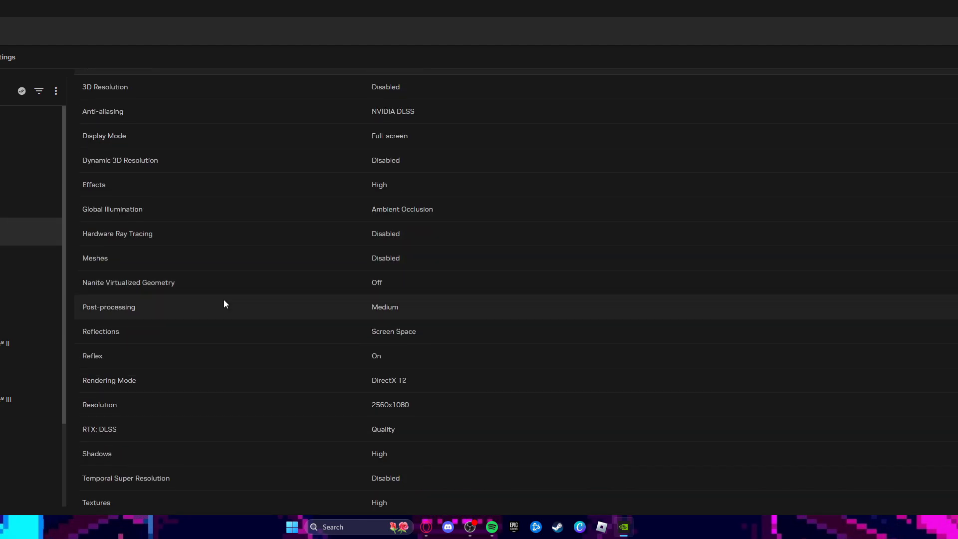
scroll(224, 302, "down", 5)
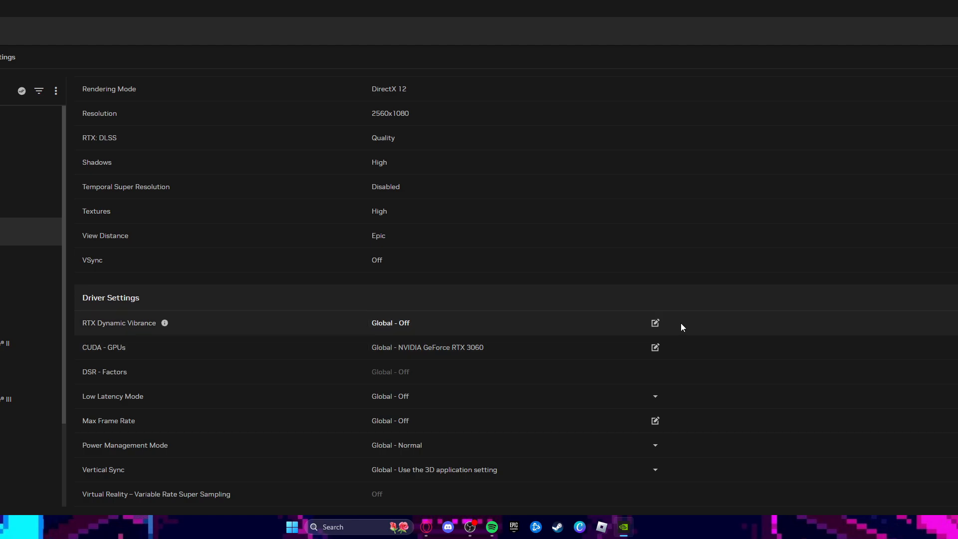
left_click(654, 324)
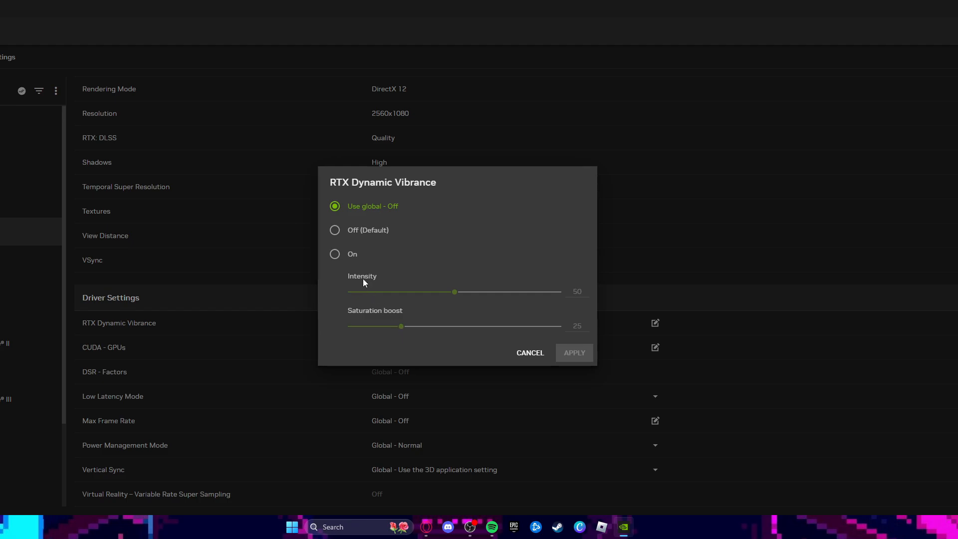
left_click(530, 355)
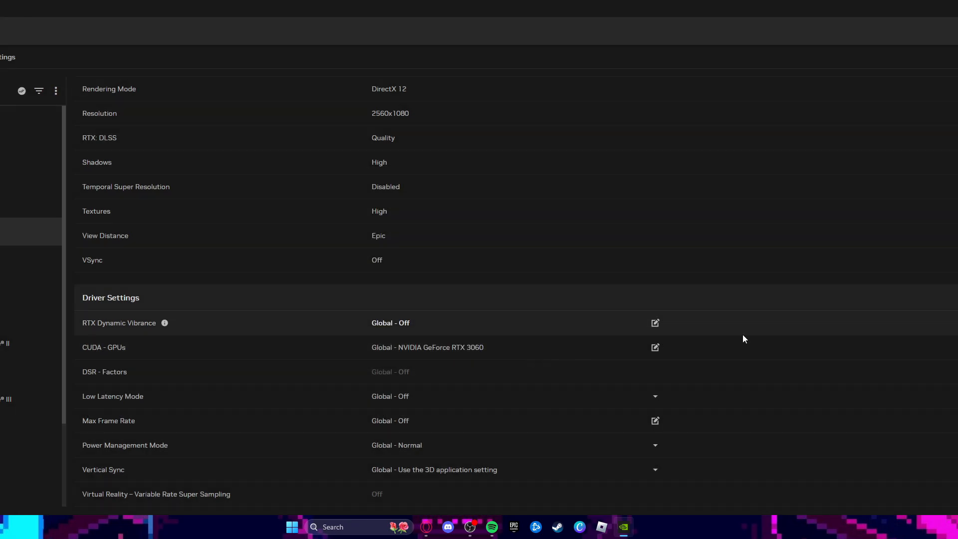
left_click(653, 322)
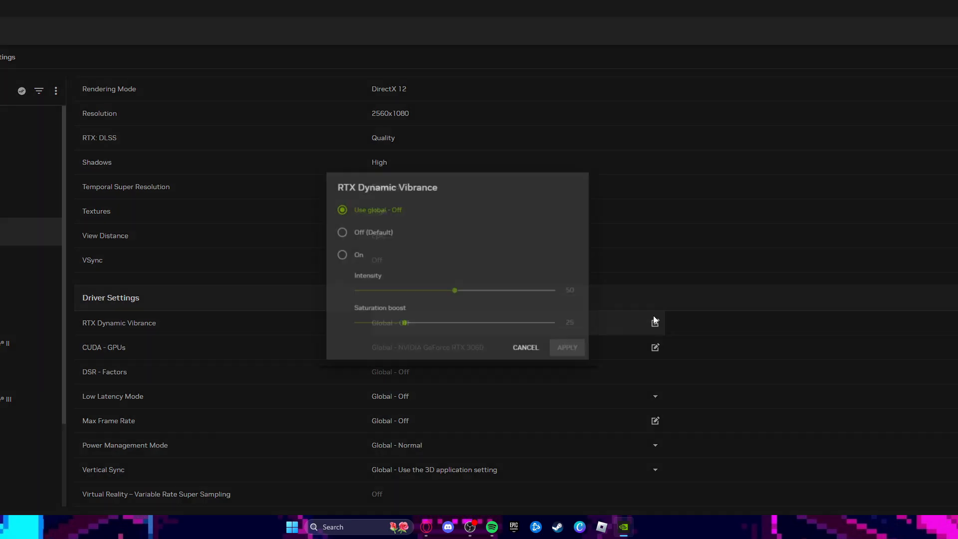
left_click(519, 356)
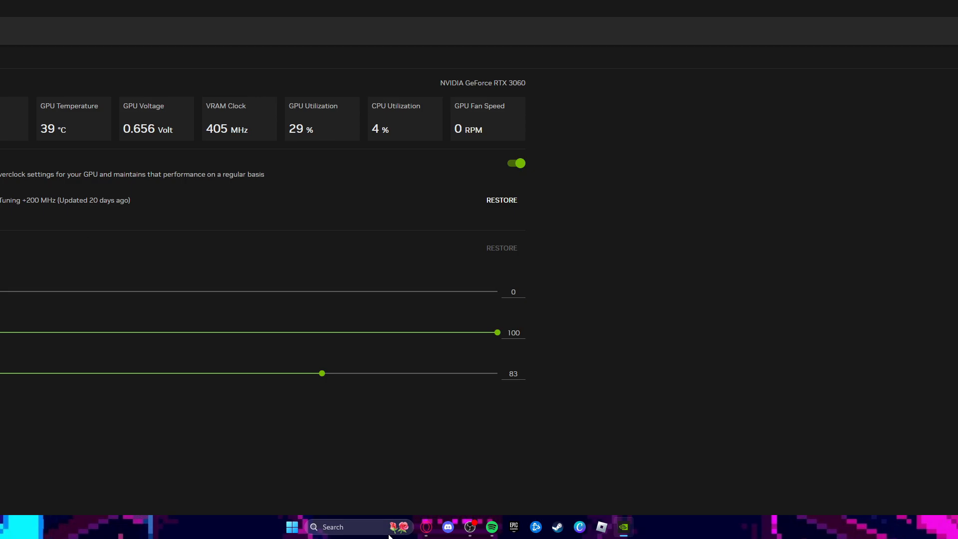
Switch to the Opera GX browser, search the web for "210mhz good" and look through the results
left_click(426, 526)
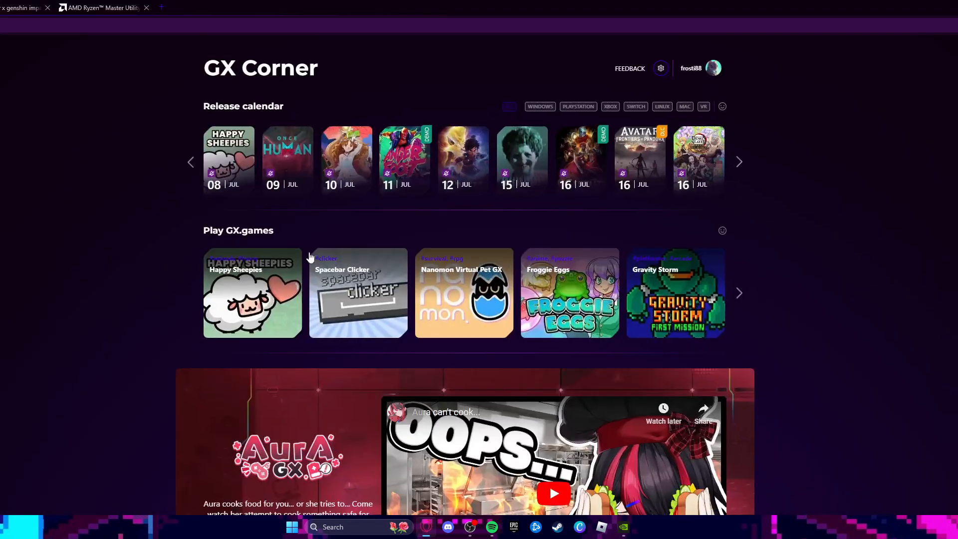
left_click(215, 26)
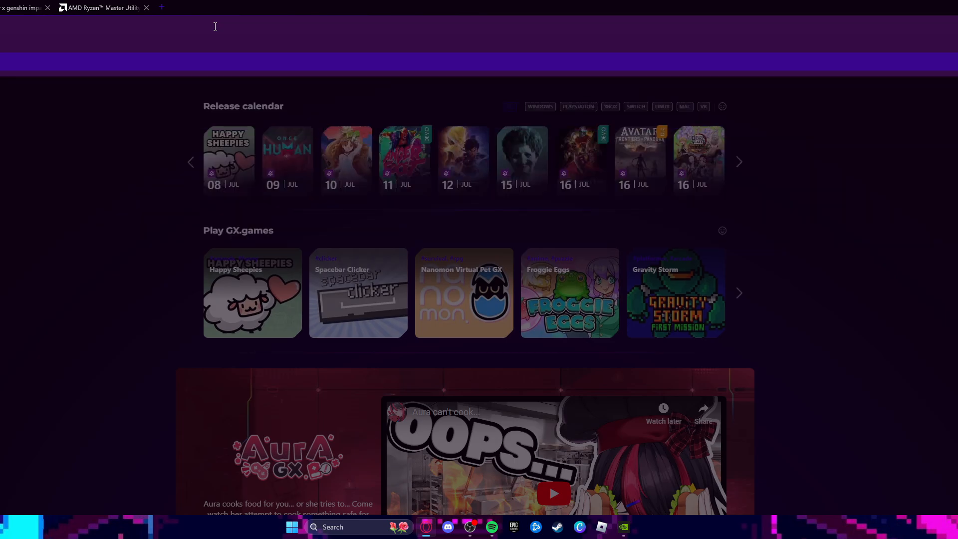
key("Return")
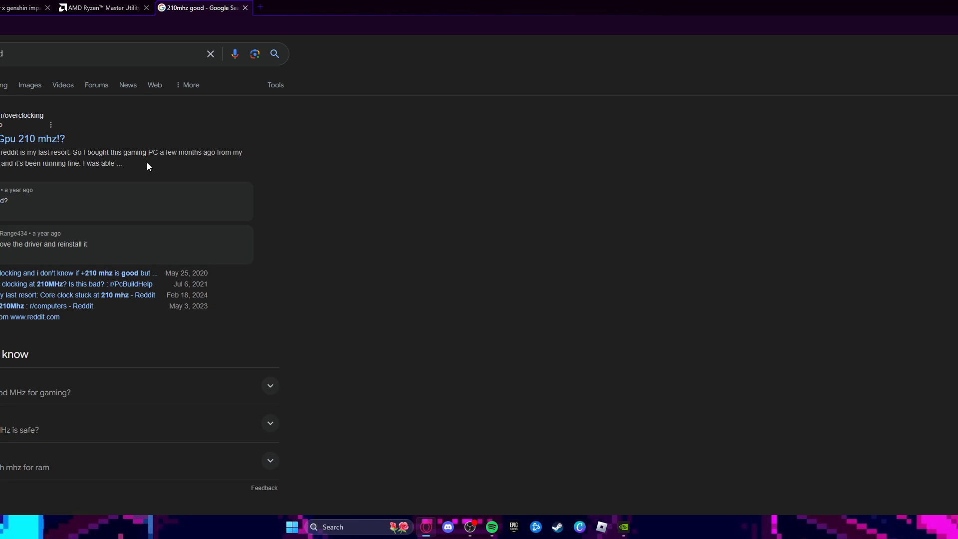
scroll(171, 160, "down", 3)
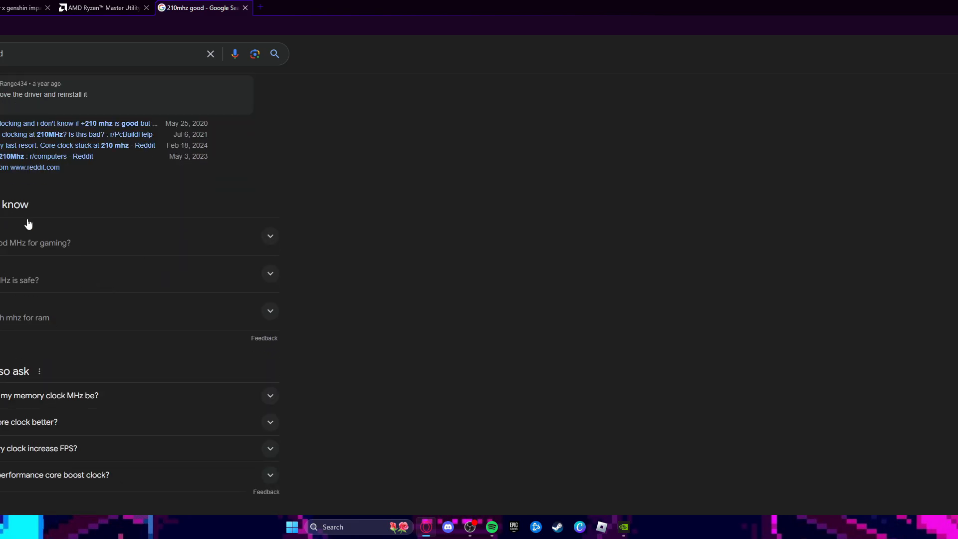
Expand the related question about the recommended memory clock MHz in the search results and read its answer
scroll(115, 297, "down", 2)
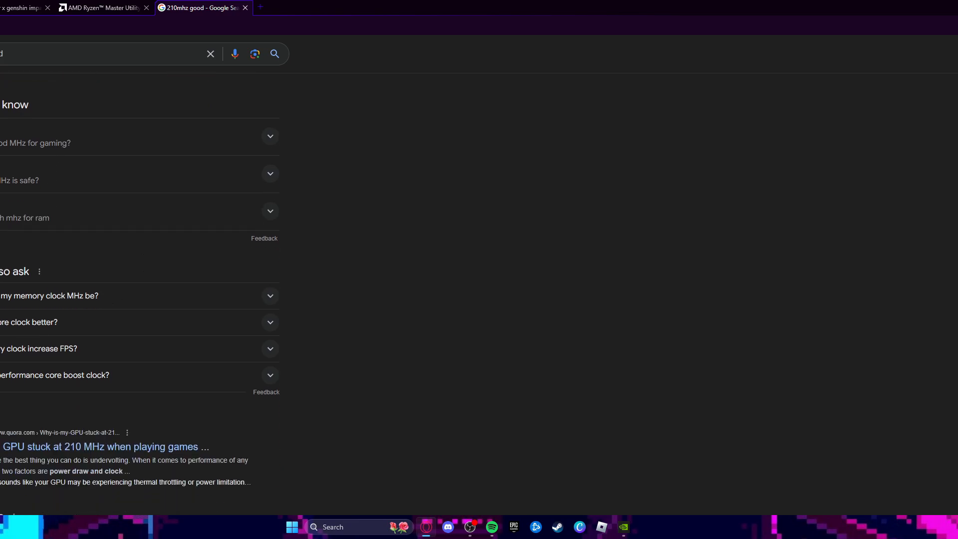
left_click(115, 295)
scroll(115, 295, "down", 4)
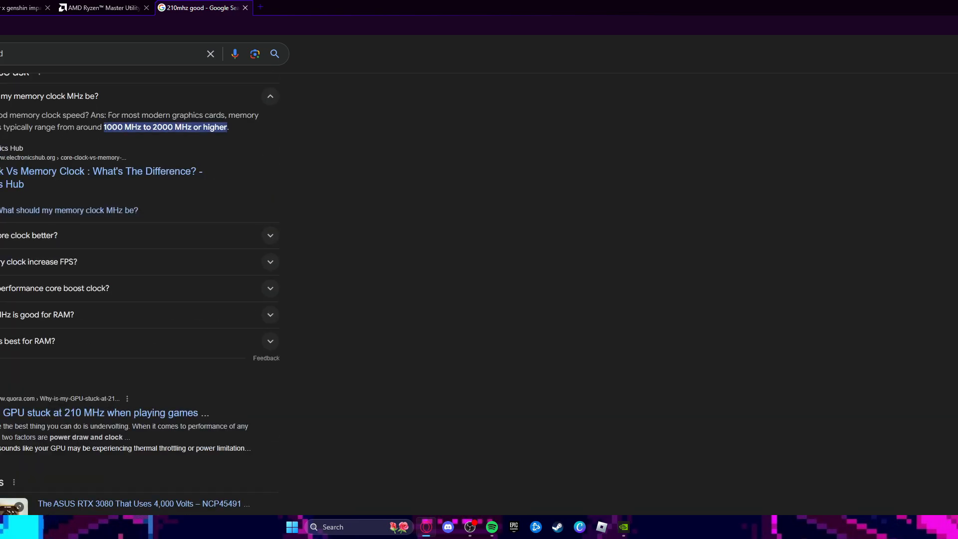
scroll(28, 337, "down", 1)
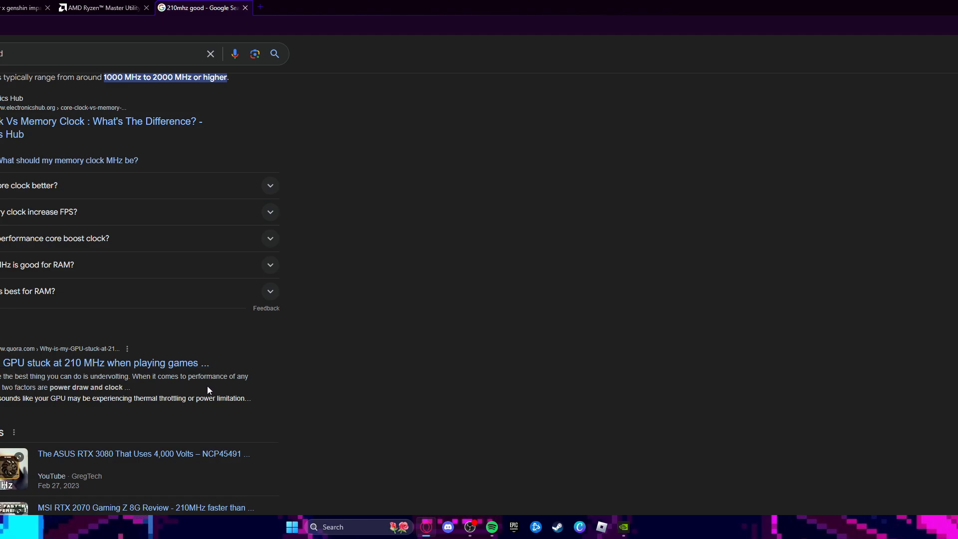
Open the Quora result about a GPU stuck at 210 MHz when playing games and read its answers
left_click(43, 364)
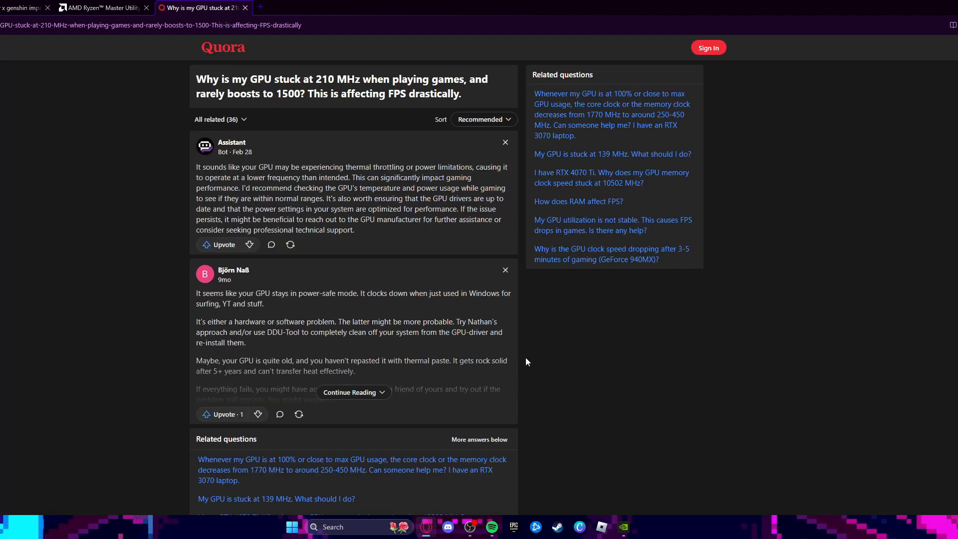
scroll(499, 379, "down", 2)
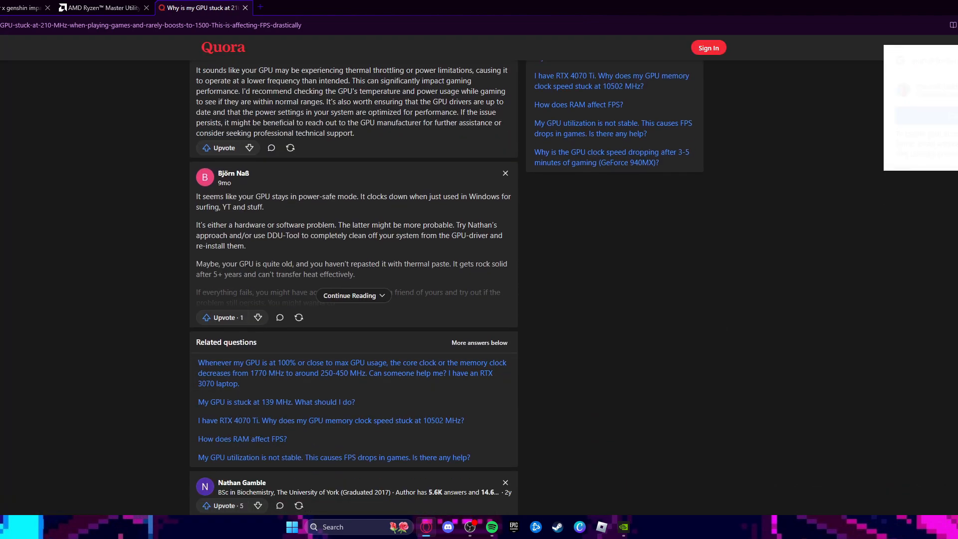
scroll(911, 190, "up", 1)
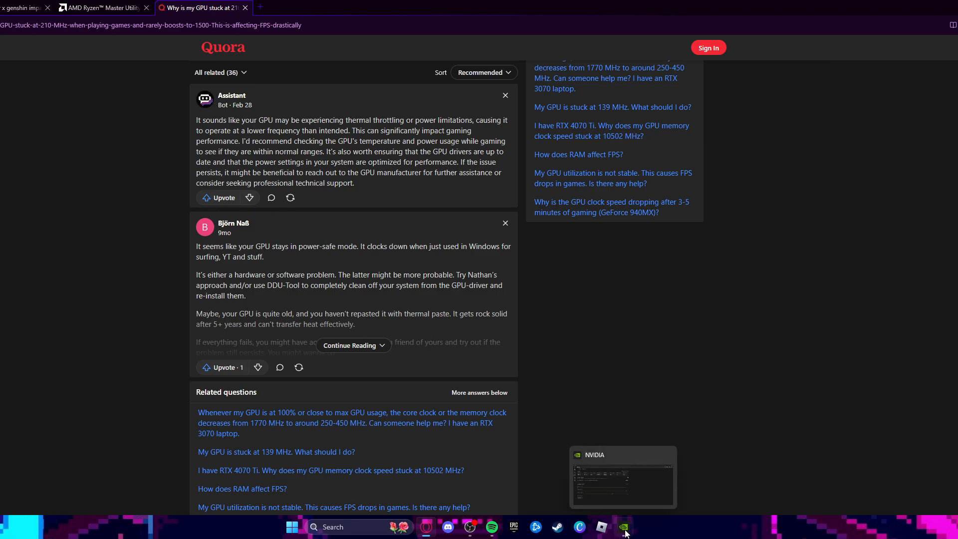
Switch back to the NVIDIA app and review the GPU's automatic tuning and manual tuning limits
left_click(624, 528)
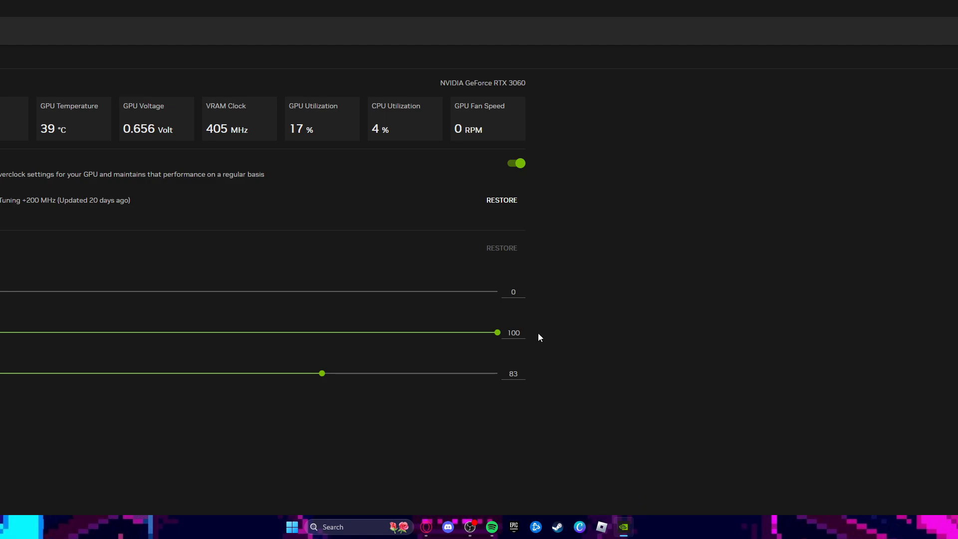
left_click(507, 207)
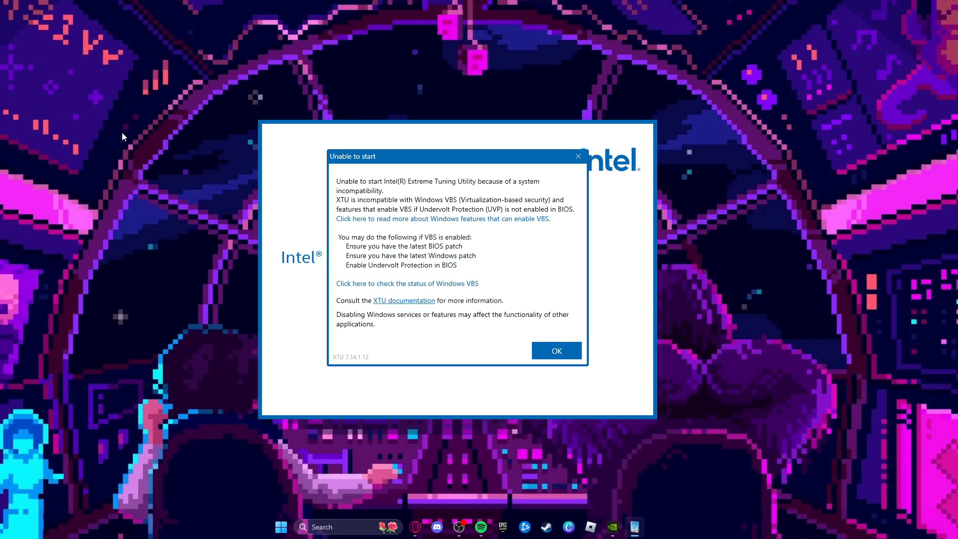
Dismiss the startup incompatibility message of Intel Extreme Tuning Utility
left_click(567, 349)
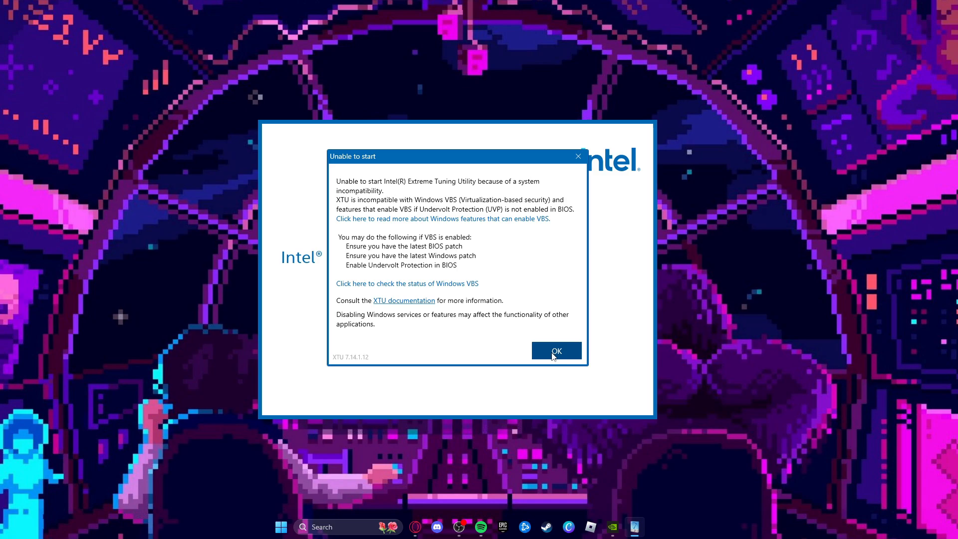
left_click(555, 351)
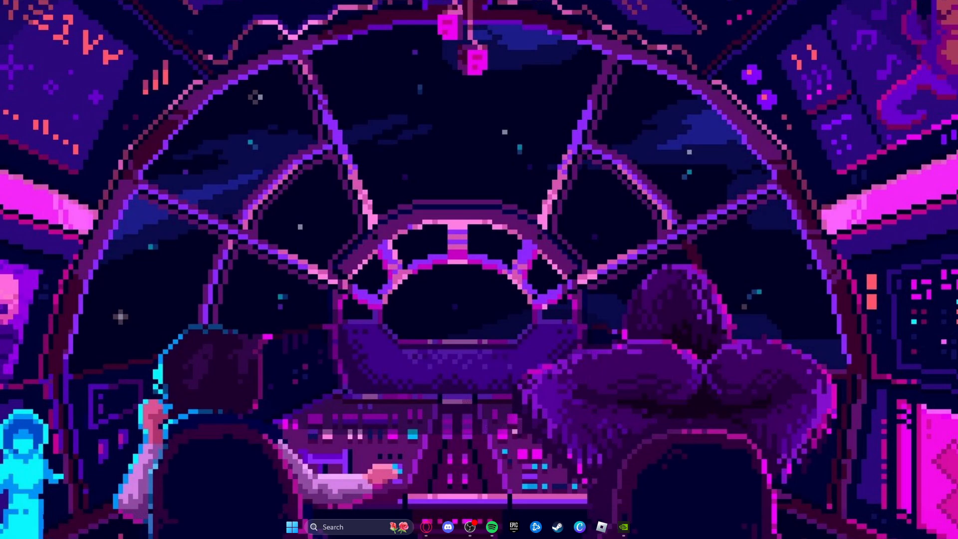
key("super+n")
key("super+n")
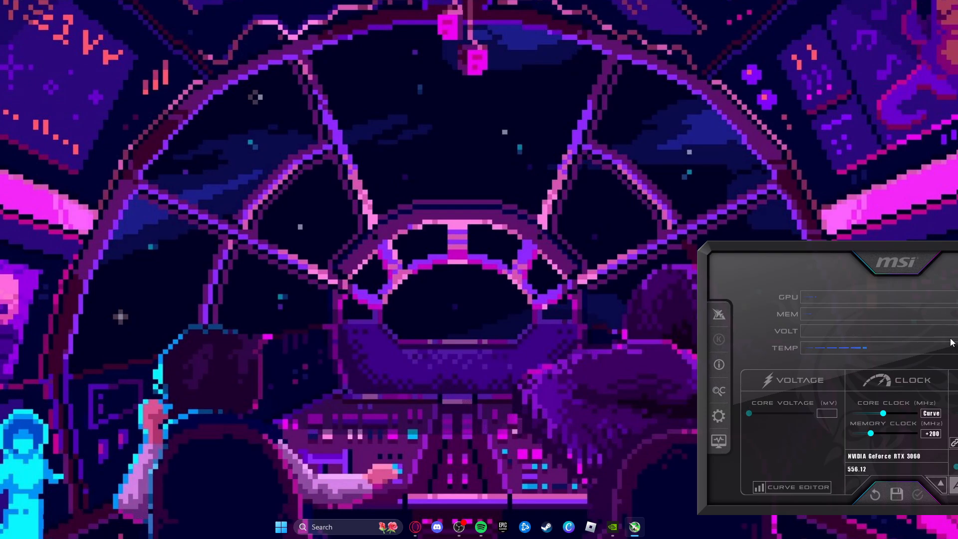
Move the MSI Afterburner window fully into view, open its product web page, close that page and return to MSI Afterburner
left_click_drag(860, 293, 358, 155)
left_click(288, 174)
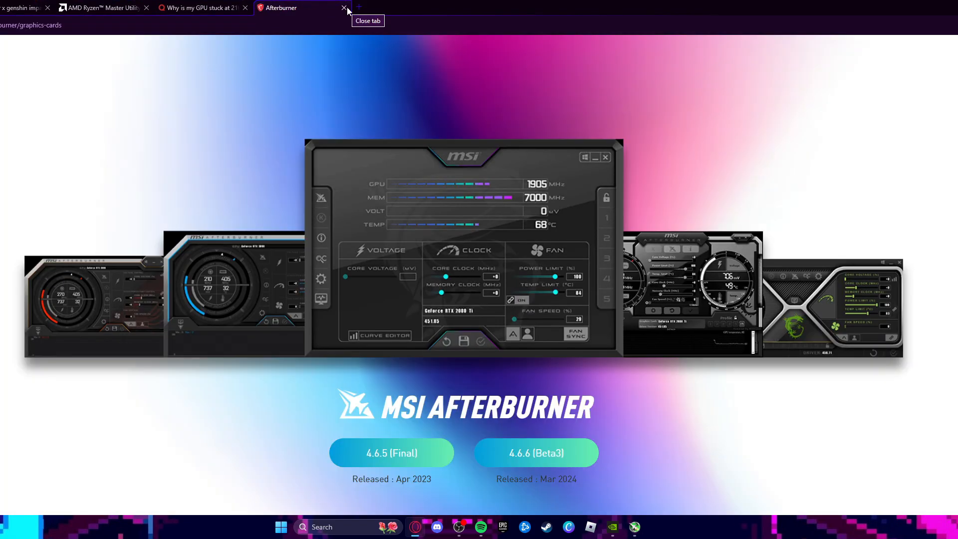
left_click(344, 8)
left_click(635, 527)
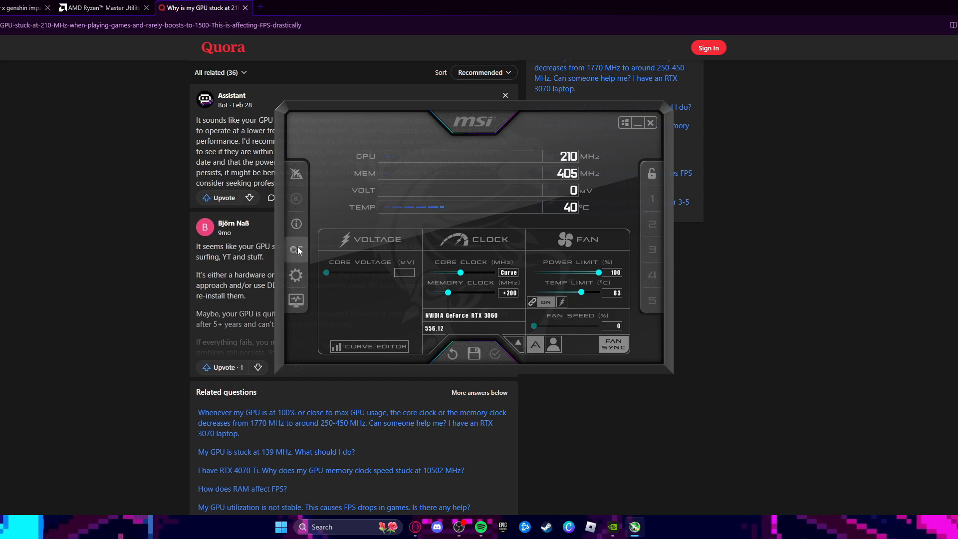
Open the MSI Afterburner properties, look over the General settings and close them without changes
left_click(296, 275)
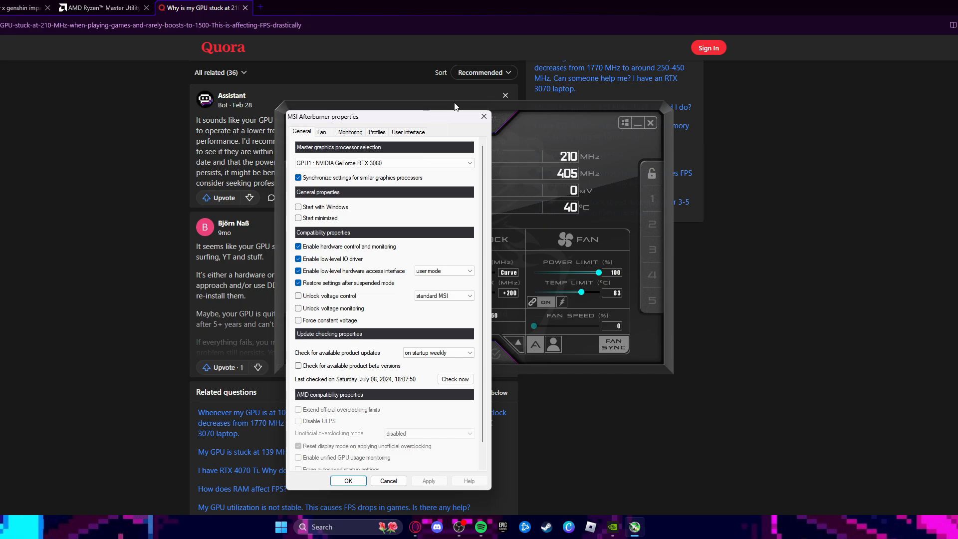
left_click(487, 116)
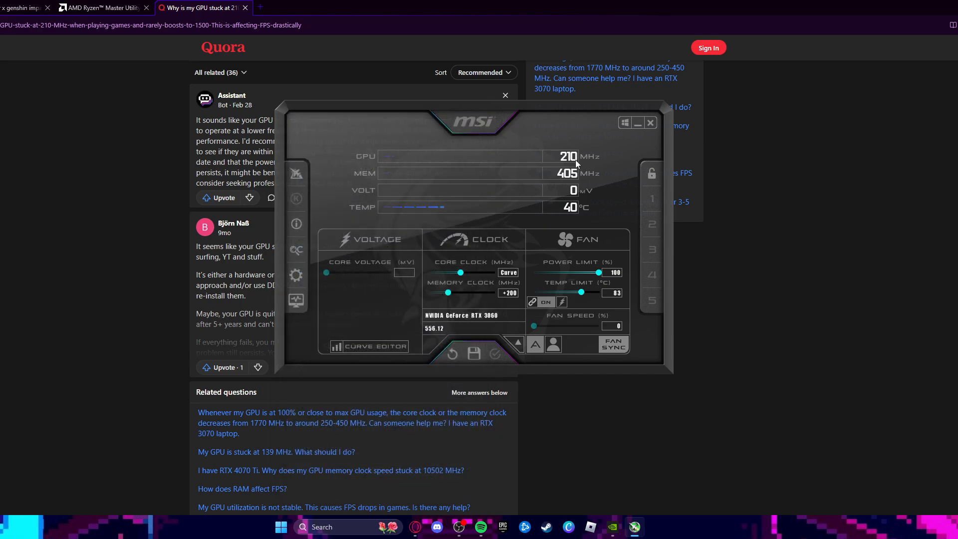